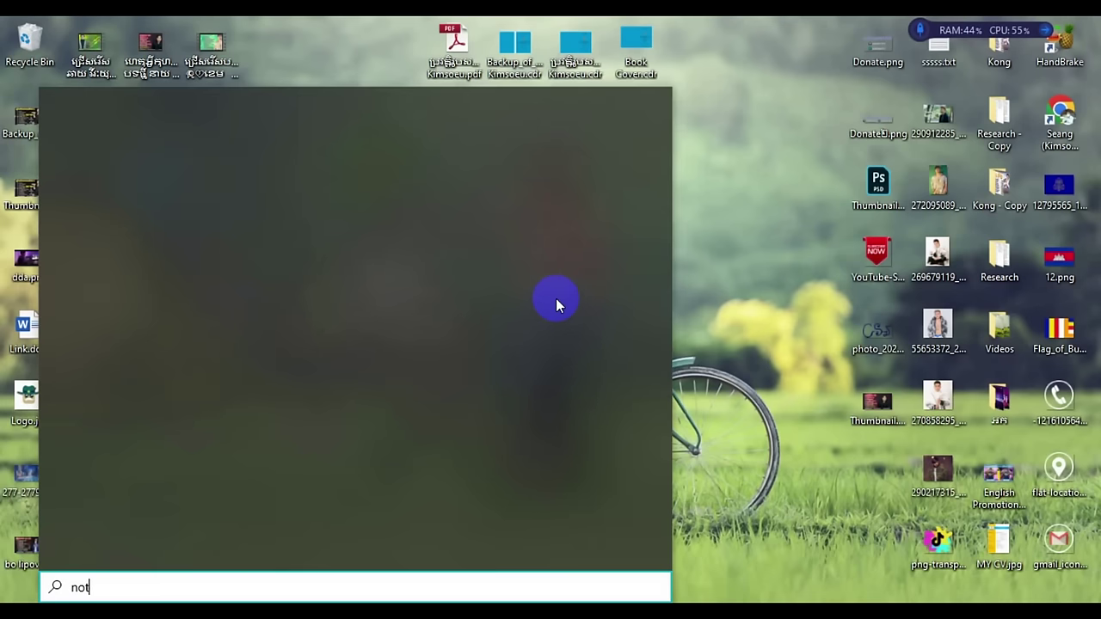
# Open Notepad and write "Hello guys", with "In this video I am going to show you all about:" on the second line
pyautogui.press('Return')
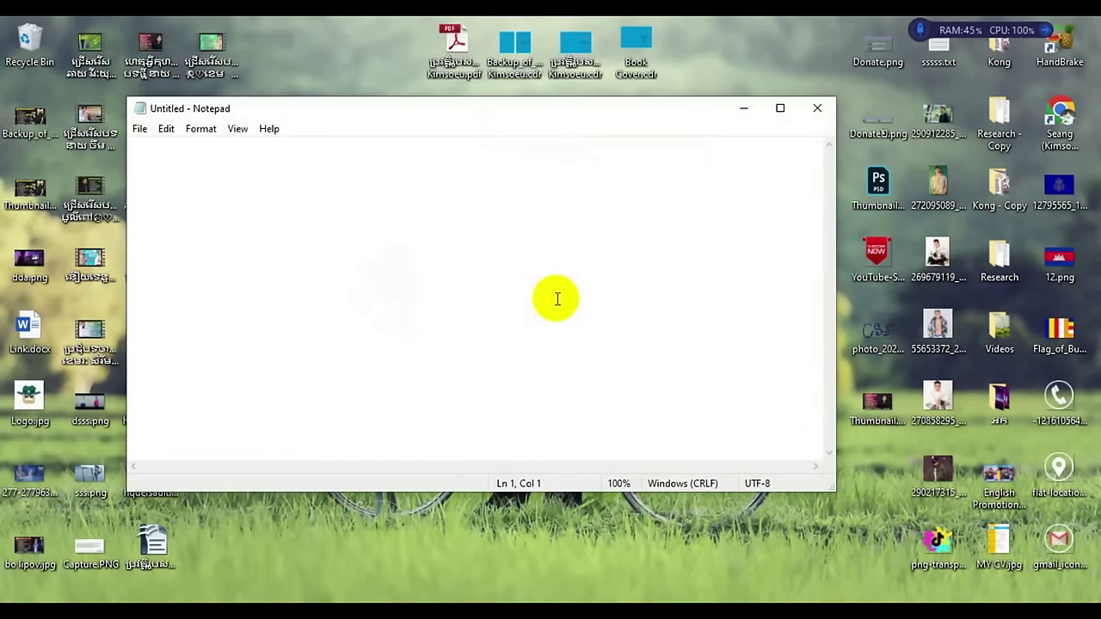
pyautogui.write('Hello ')
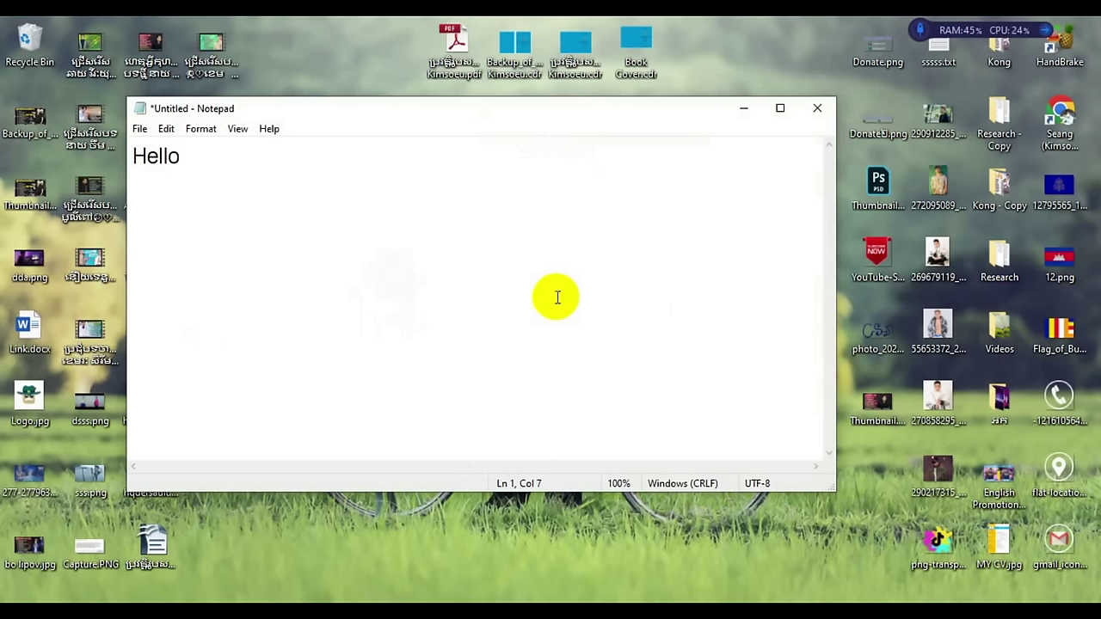
pyautogui.write('guys ')
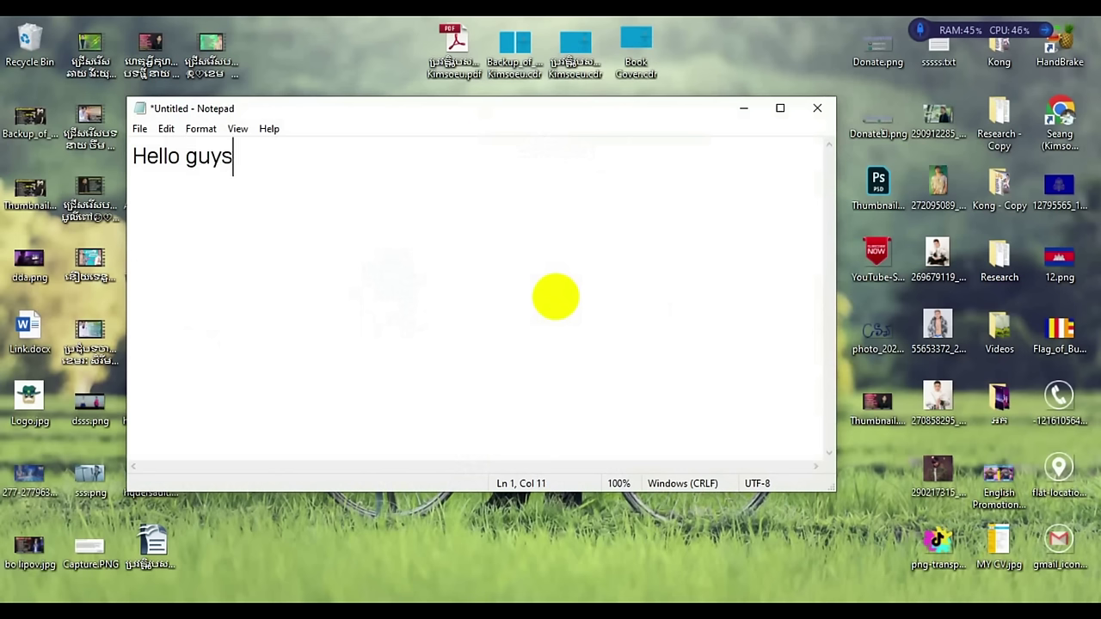
pyautogui.write('In this v')
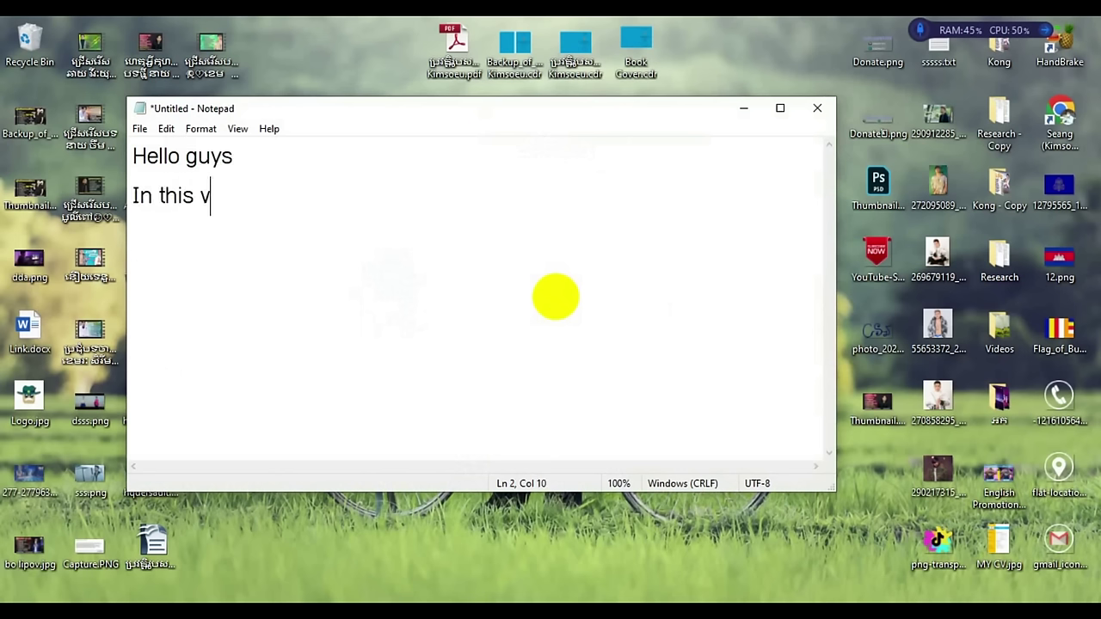
pyautogui.write('ideo I am going t')
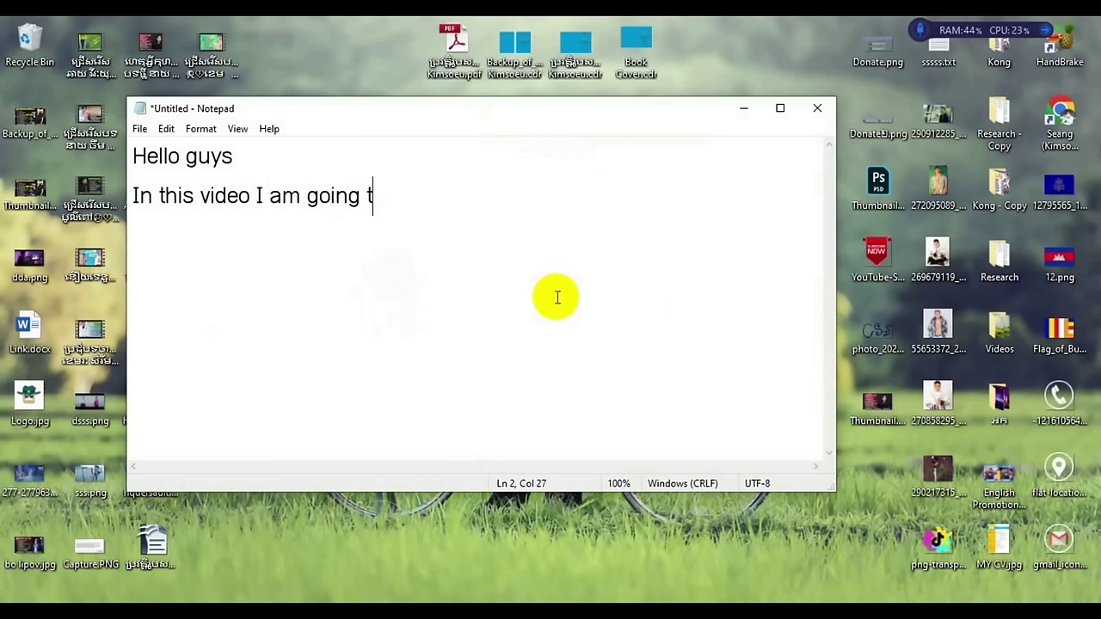
pyautogui.write('o show you')
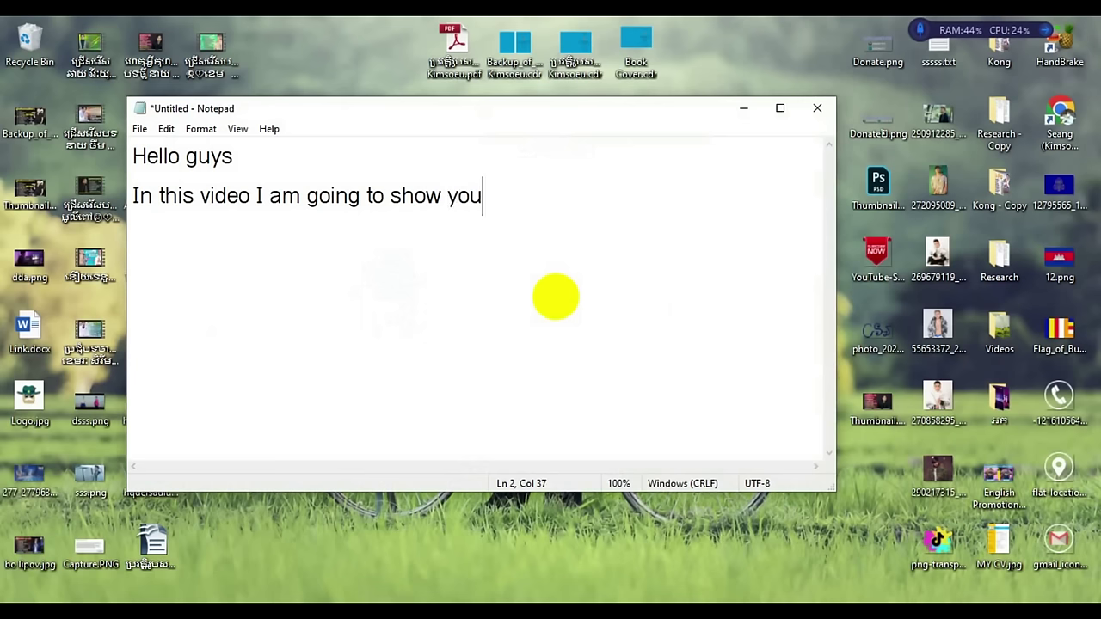
pyautogui.write(' all about: ')
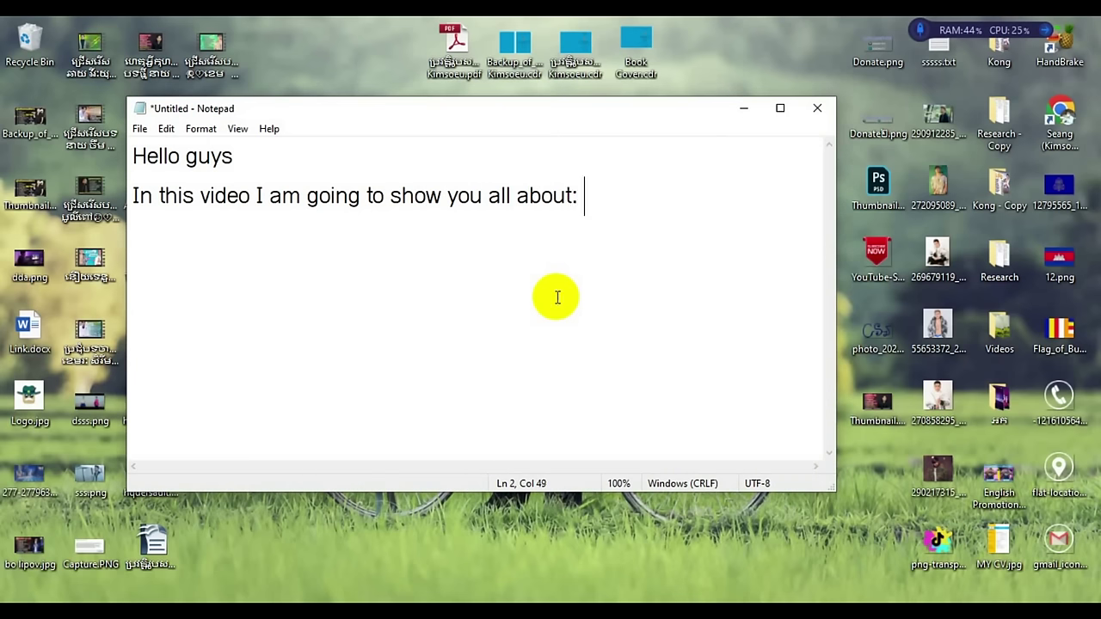
# Add a third line reading "How to change time location on your computer laptop"
pyautogui.write('How to ')
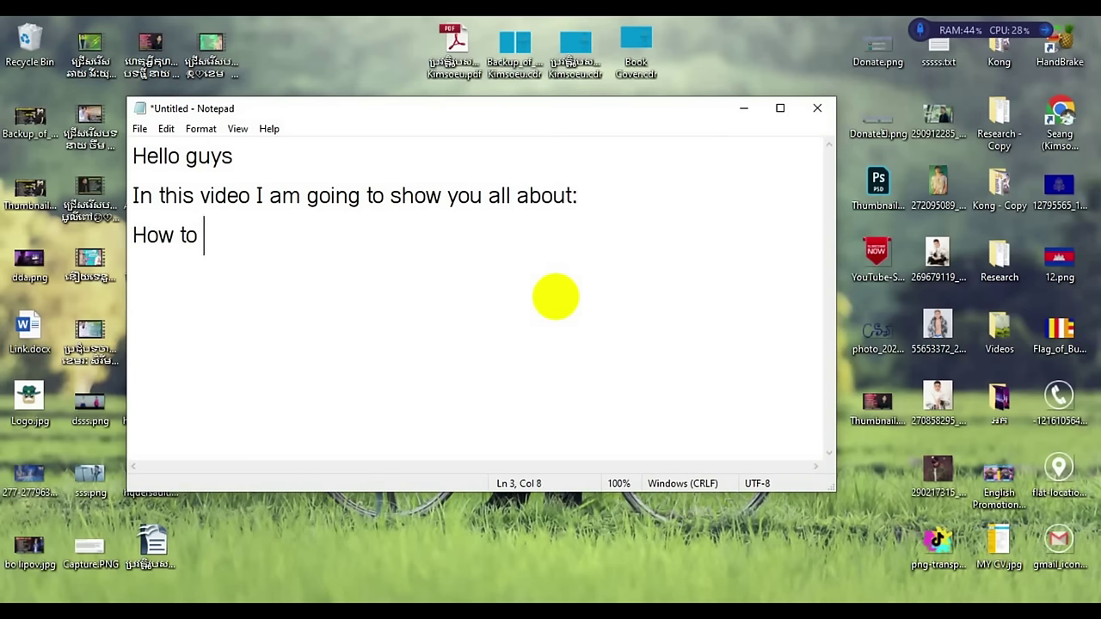
pyautogui.write('change')
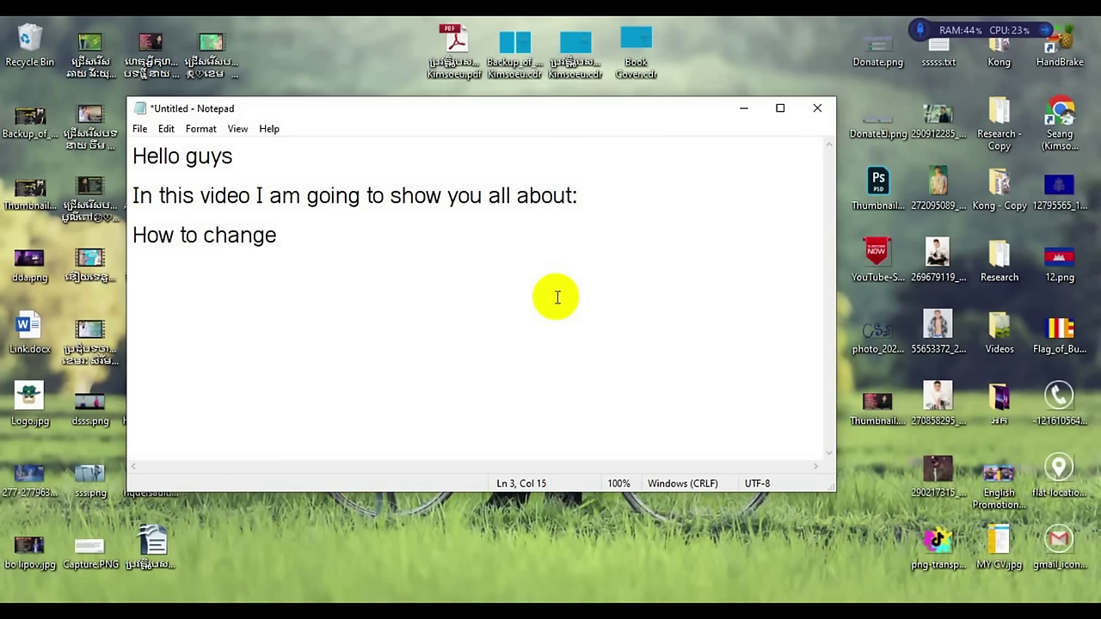
pyautogui.write(' time location')
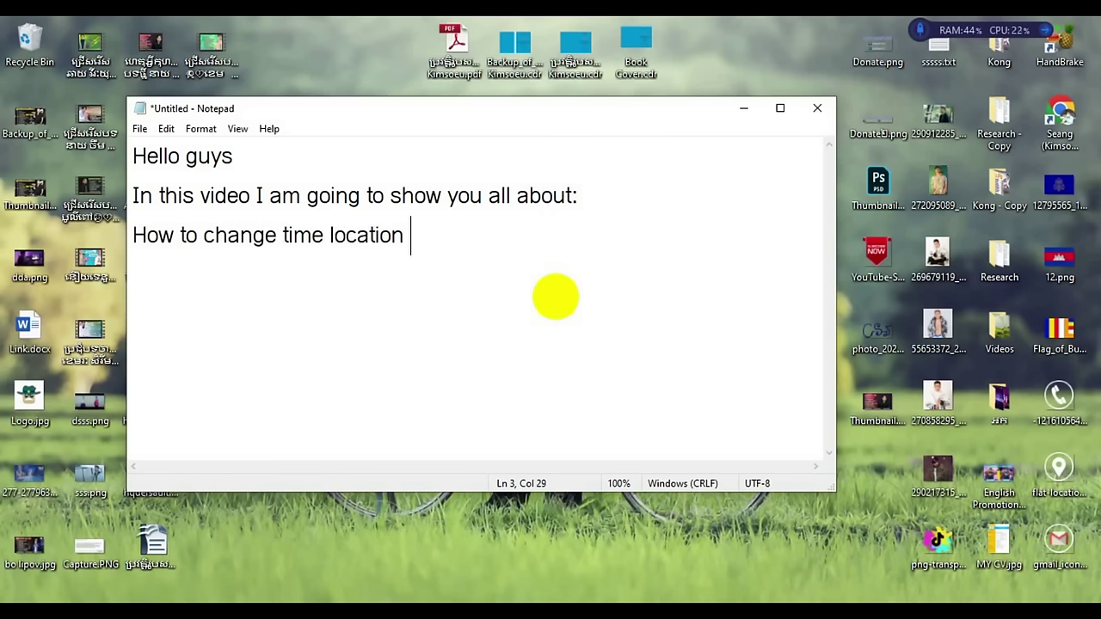
pyautogui.write(' on you')
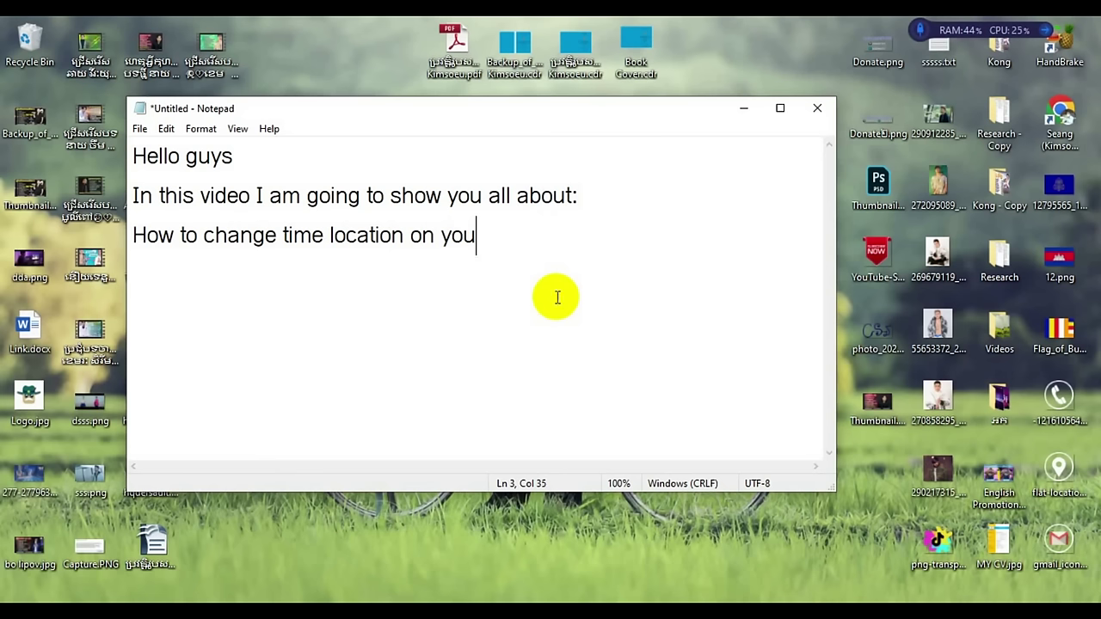
pyautogui.write('r computer')
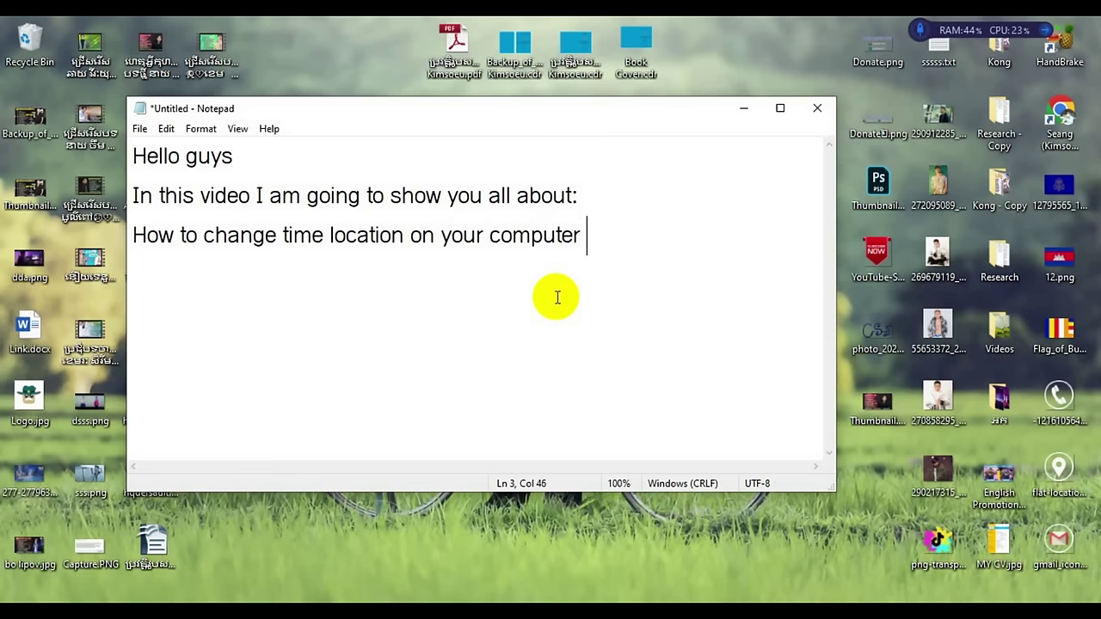
pyautogui.write('laptop')
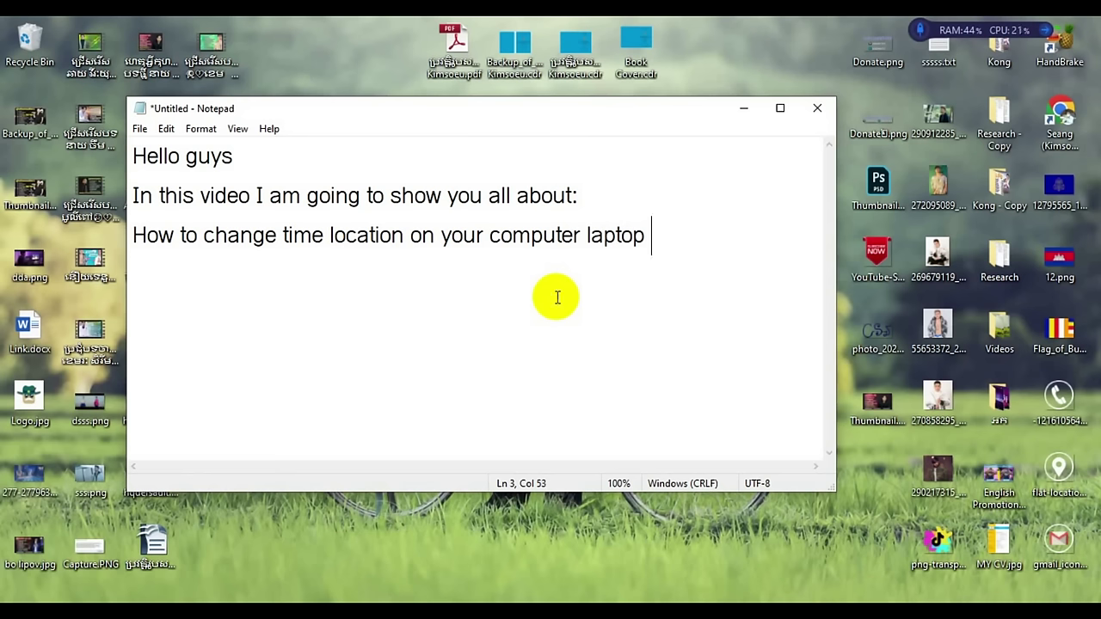
# Append "( Desktop is the same way )" to the third line and widen the Notepad window to fit the whole line
pyautogui.write(' ( )')
pyautogui.write('Des')
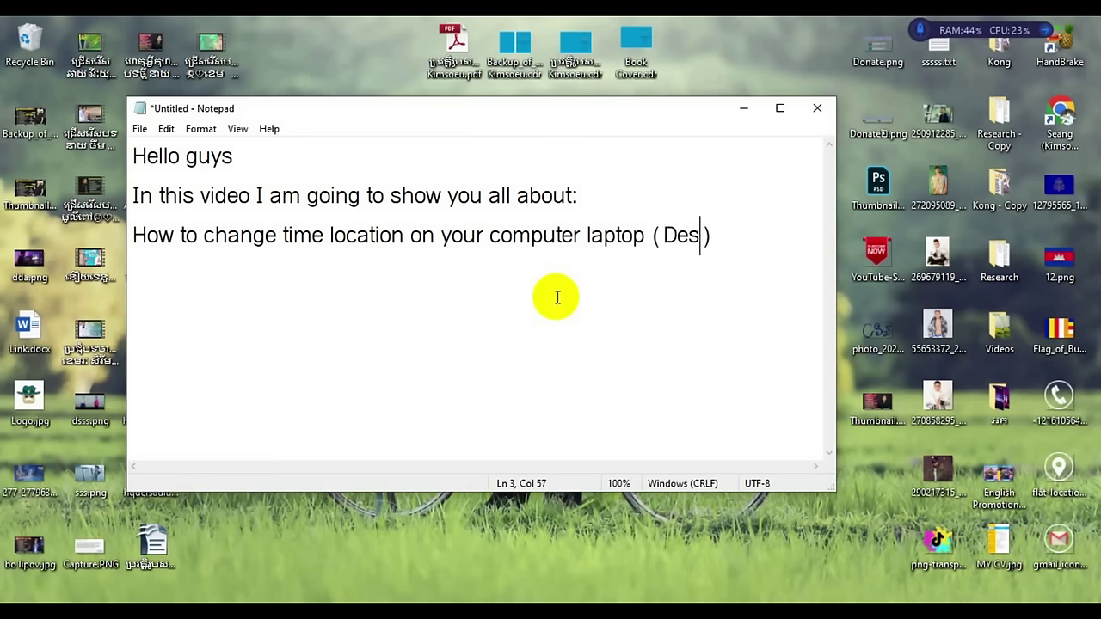
pyautogui.write('ktop')
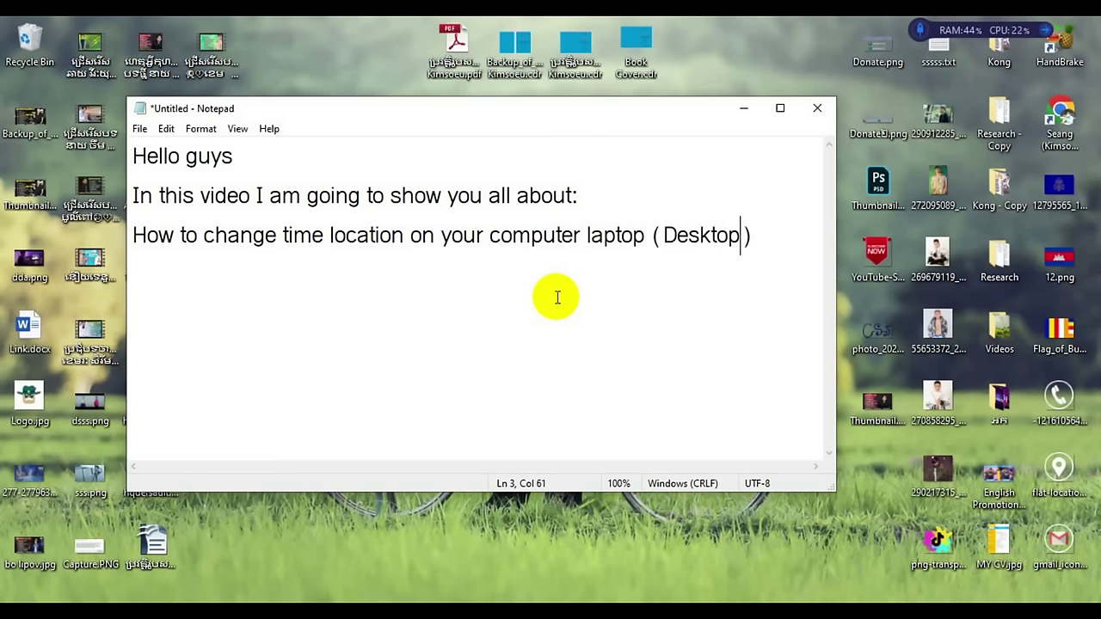
pyautogui.write(' is the sma')
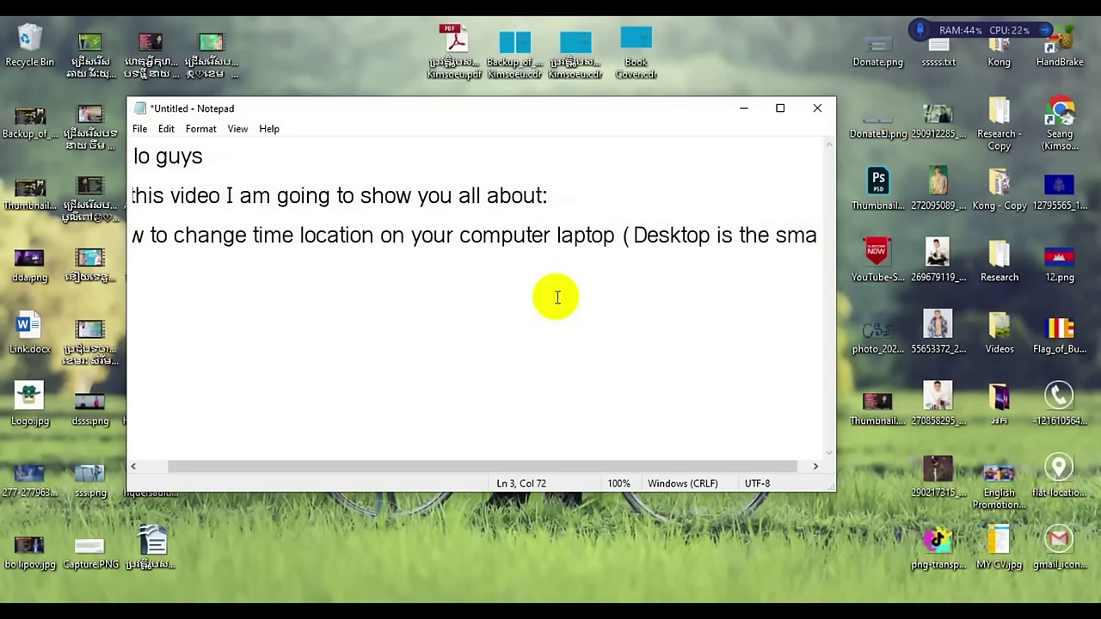
pyautogui.press('BackSpace')
pyautogui.press('BackSpace')
pyautogui.write('ame way')
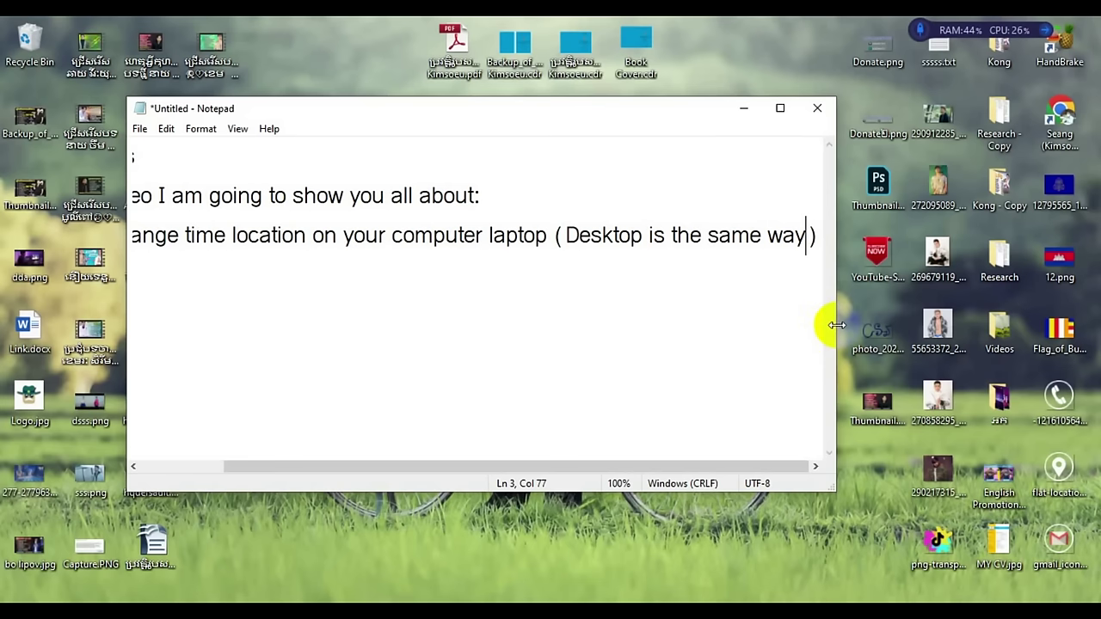
pyautogui.moveTo(834, 325); pyautogui.dragTo(970, 323)
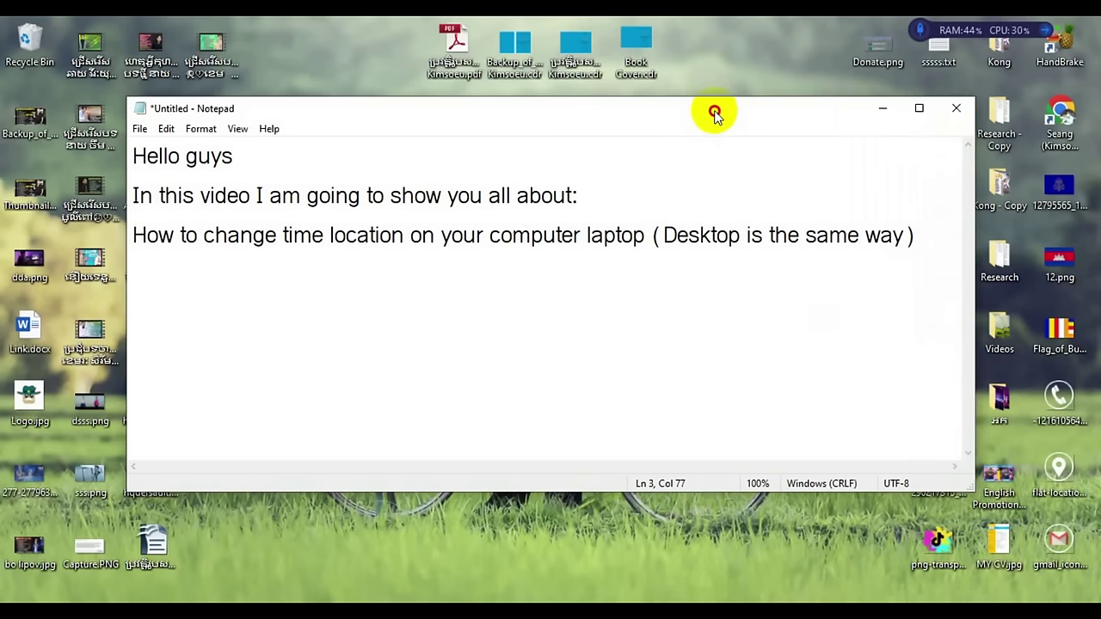
pyautogui.moveTo(713, 111); pyautogui.dragTo(699, 115)
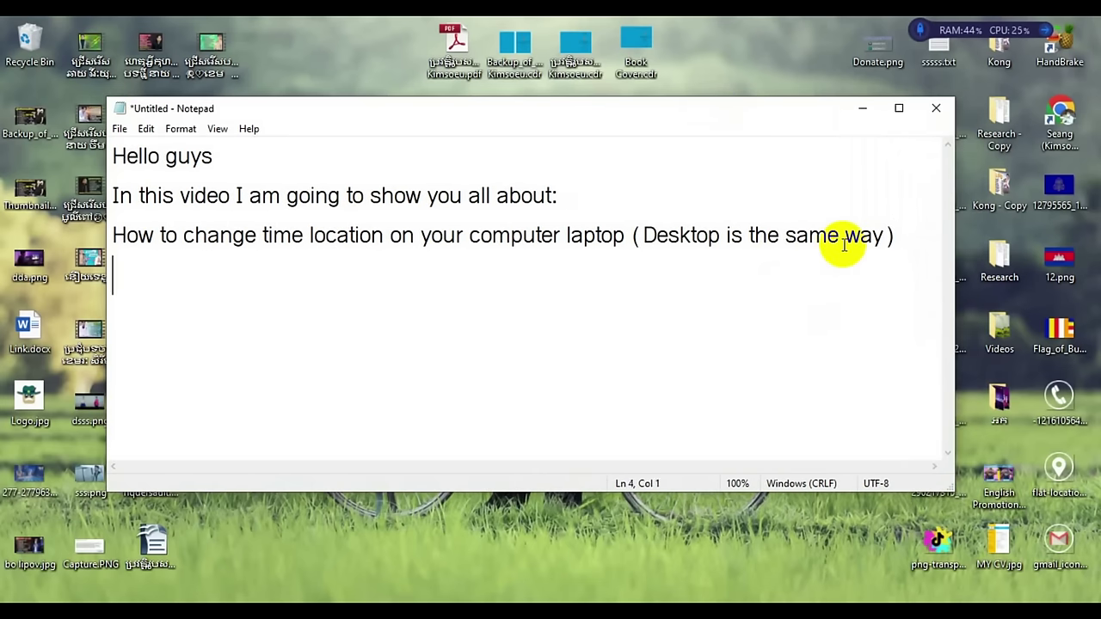
# Add a fourth line reading "Now let's start together" and minimize the Notepad window
pyautogui.write('Now lets')
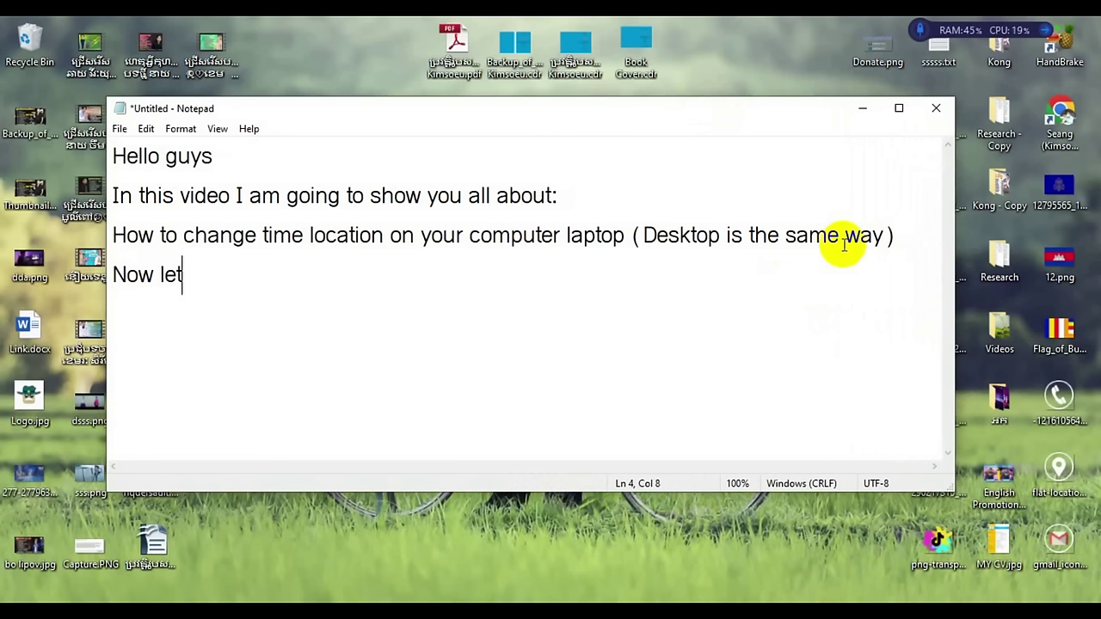
pyautogui.press('BackSpace')
pyautogui.write('s s')
pyautogui.press('BackSpace')
pyautogui.press('BackSpace')
pyautogui.write("'s start toet")
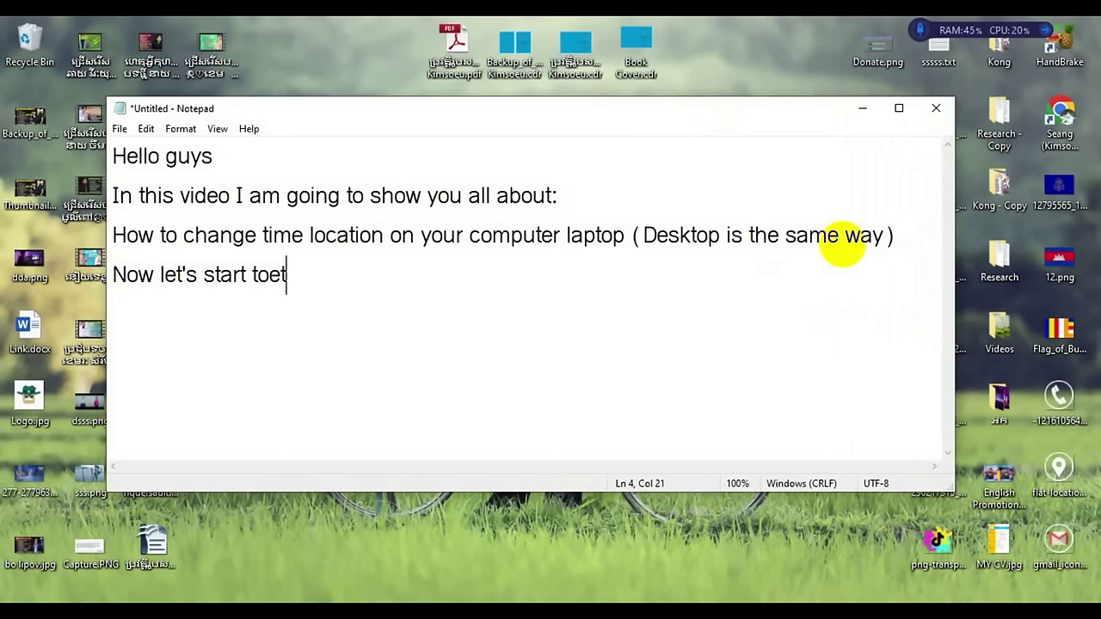
pyautogui.press('BackSpace')
pyautogui.press('BackSpace')
pyautogui.write('gether')
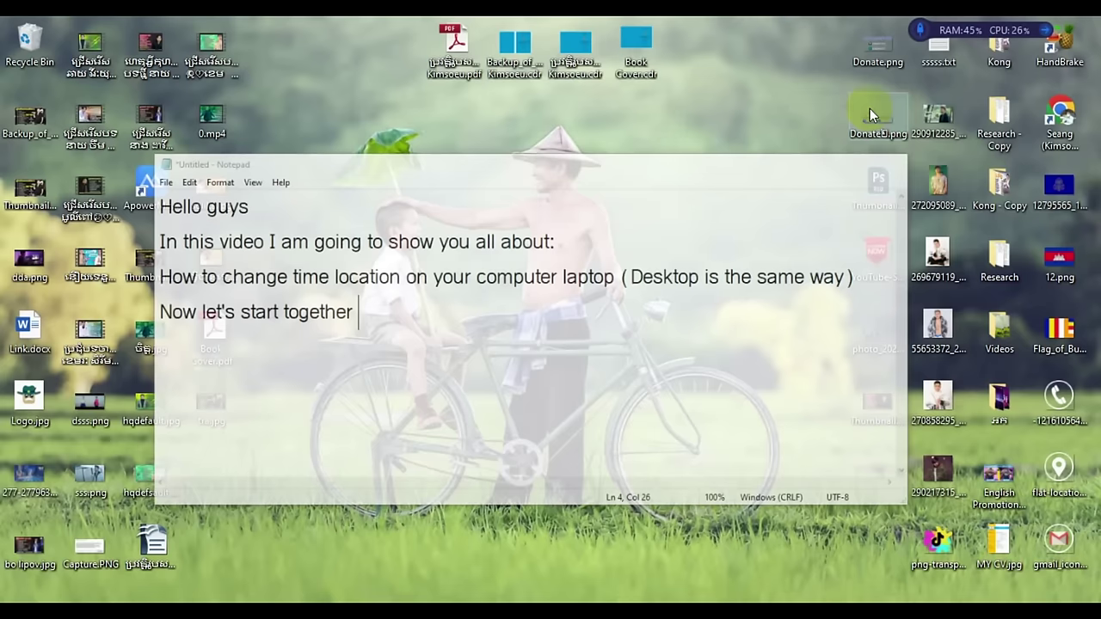
pyautogui.click(862, 108)
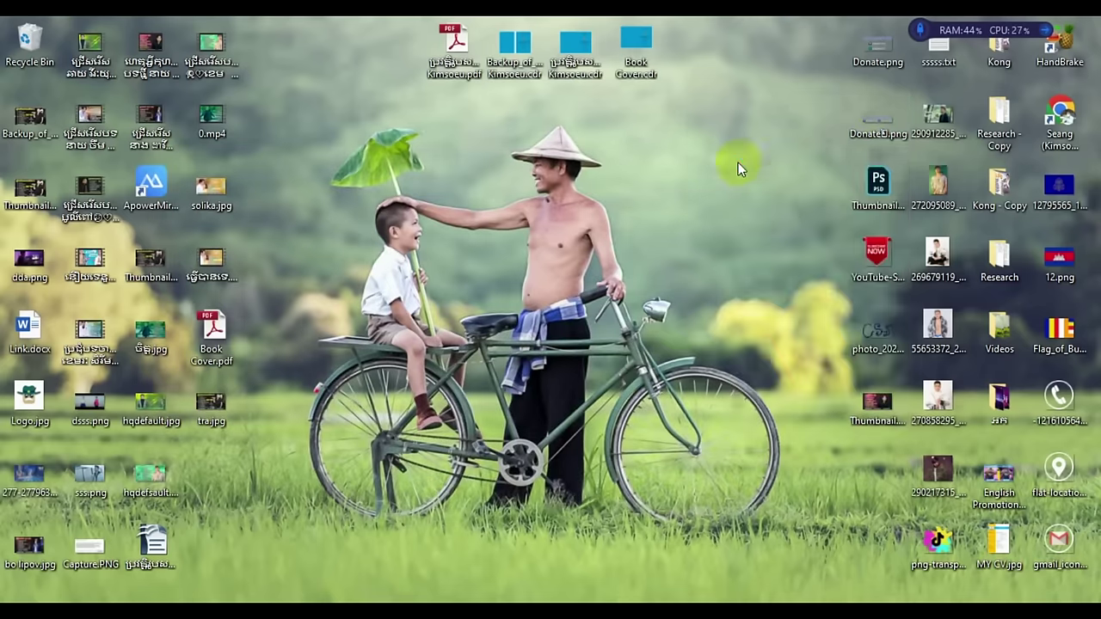
# Search Windows for "control", open Control Panel and show its items as large icons
pyautogui.rightClick(738, 169)
pyautogui.click(777, 205)
pyautogui.press('super')
pyautogui.write('control')
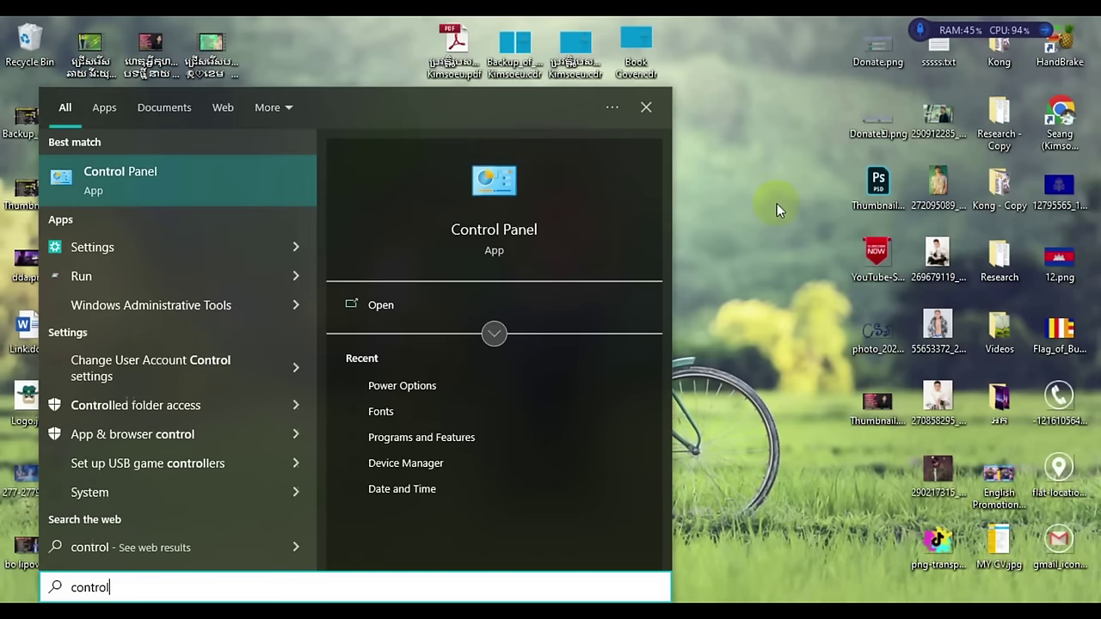
pyautogui.click(486, 191)
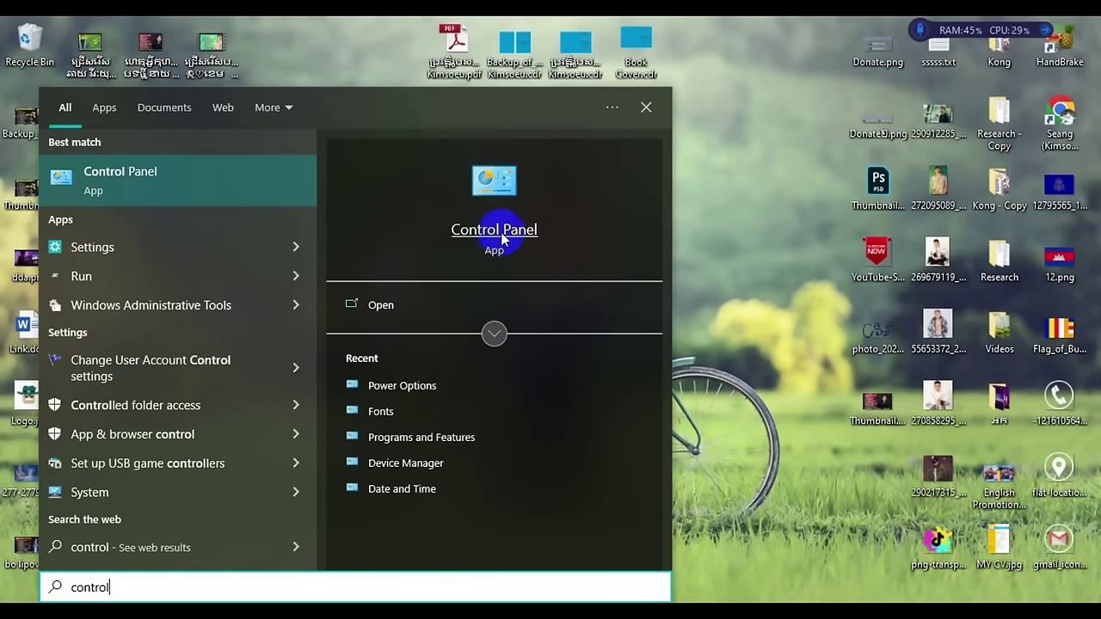
pyautogui.click(207, 175)
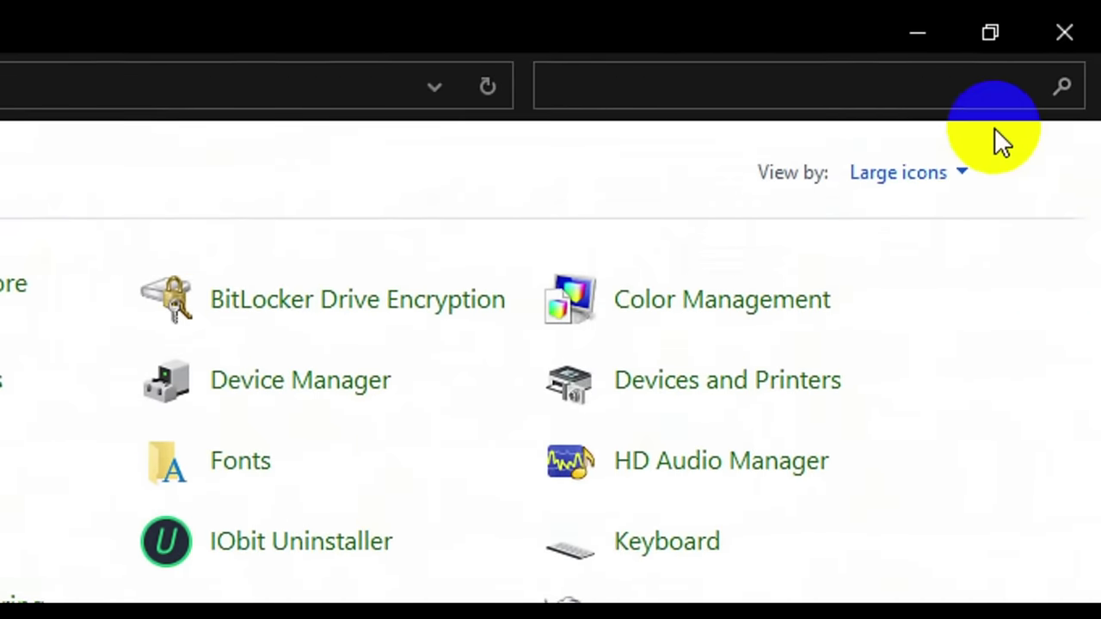
pyautogui.click(1035, 151)
pyautogui.click(941, 261)
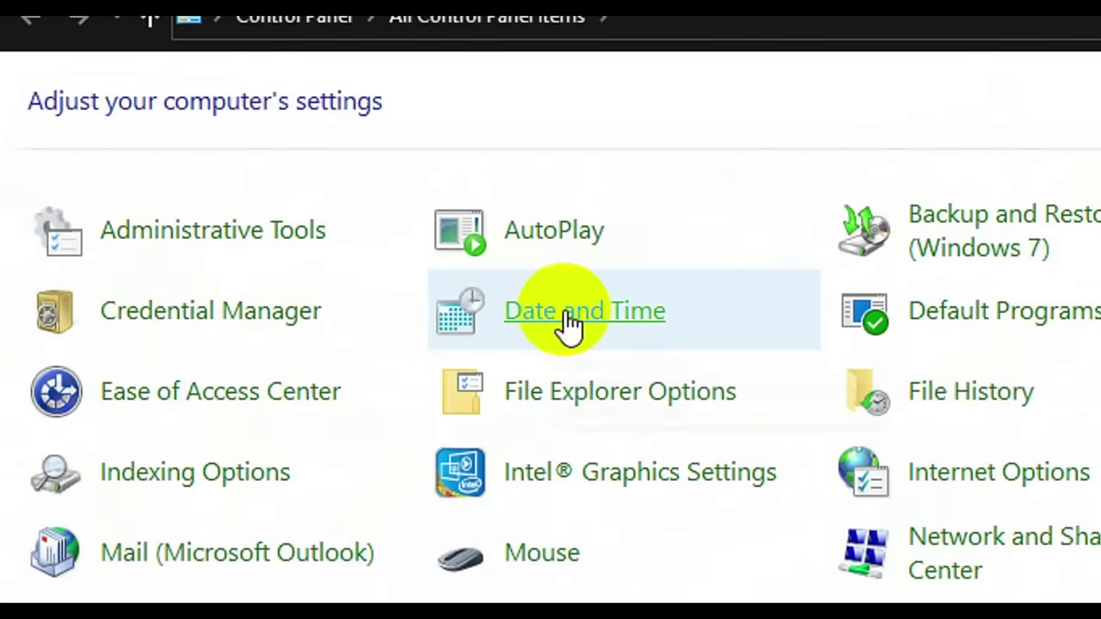
# Open the time zone settings of Date and Time and choose (UTC+07:00) Bangkok, Hanoi, Jakarta
pyautogui.click(567, 325)
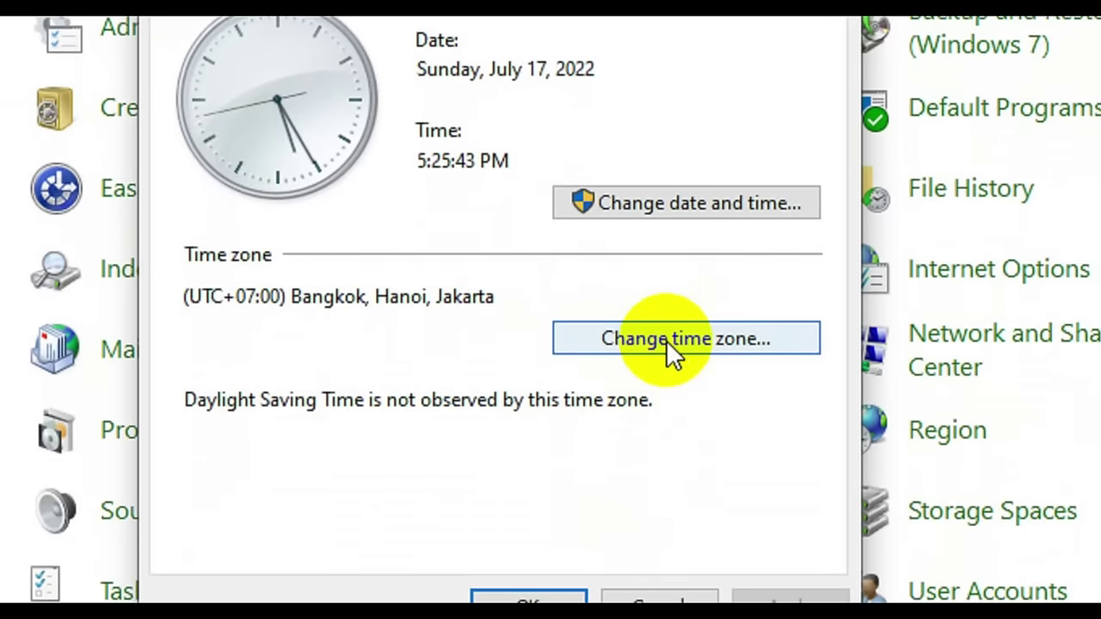
pyautogui.click(665, 340)
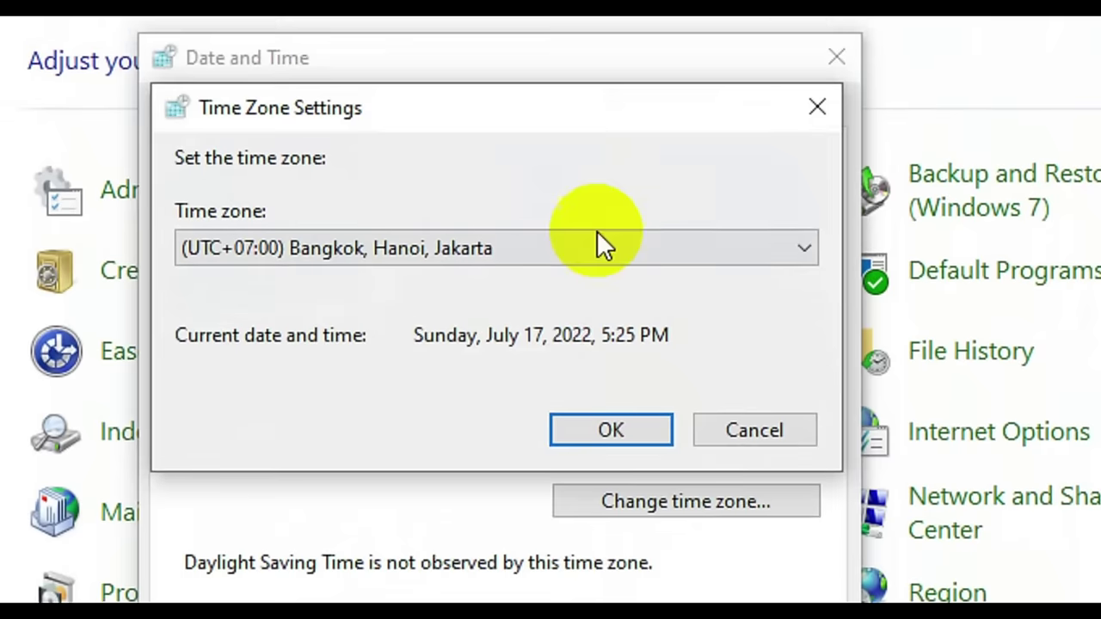
pyautogui.click(590, 153)
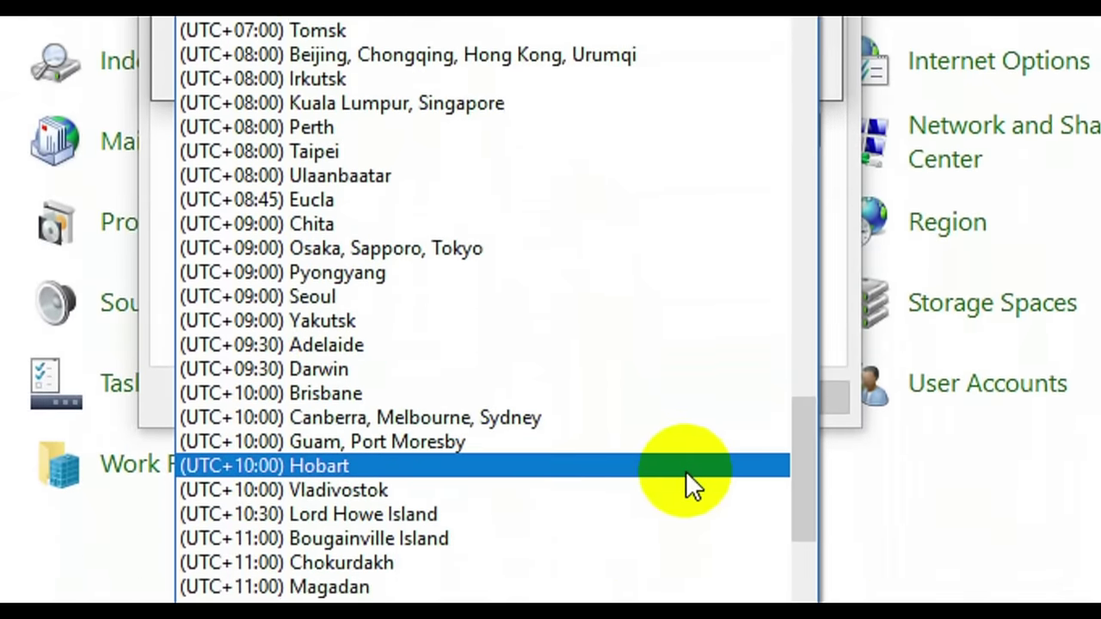
pyautogui.moveTo(803, 444); pyautogui.dragTo(795, 473)
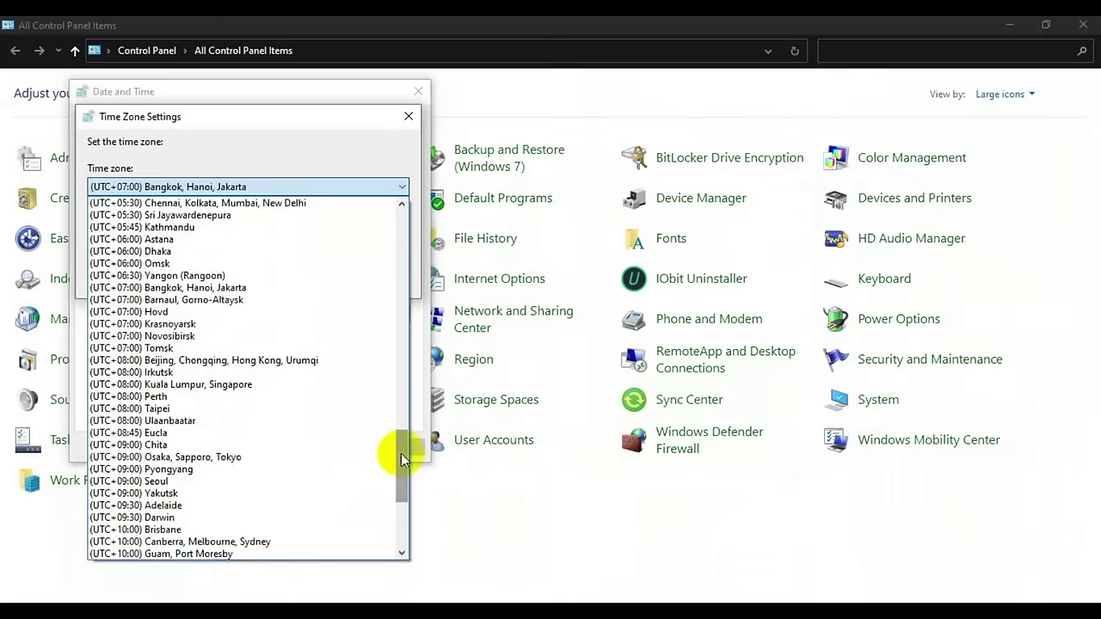
pyautogui.moveTo(396, 488); pyautogui.dragTo(401, 312)
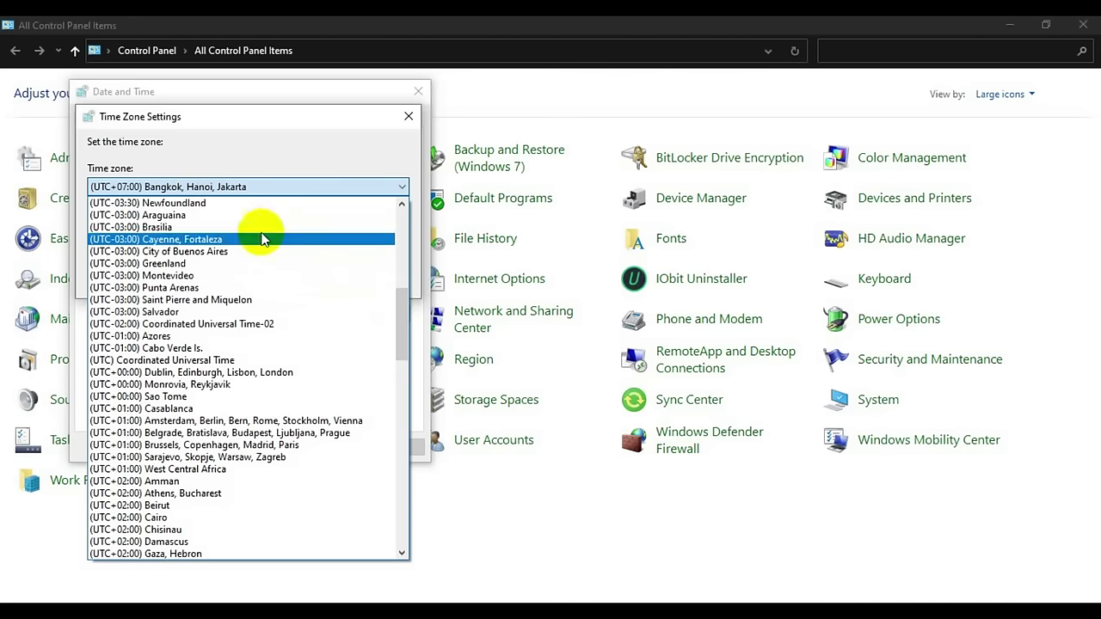
pyautogui.moveTo(401, 331); pyautogui.dragTo(418, 442)
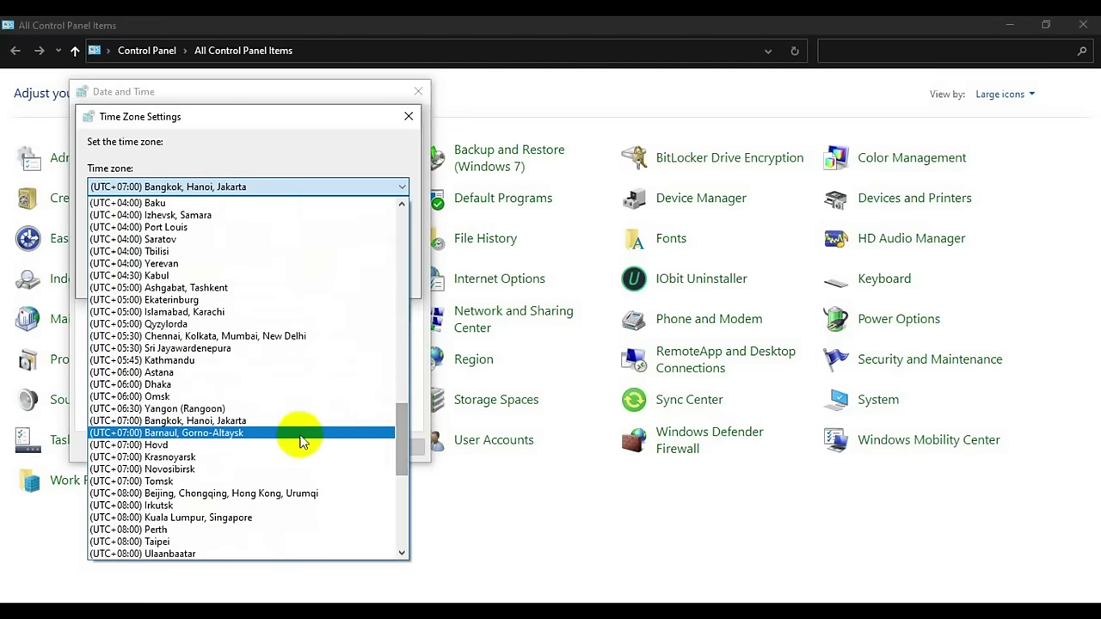
pyautogui.click(243, 423)
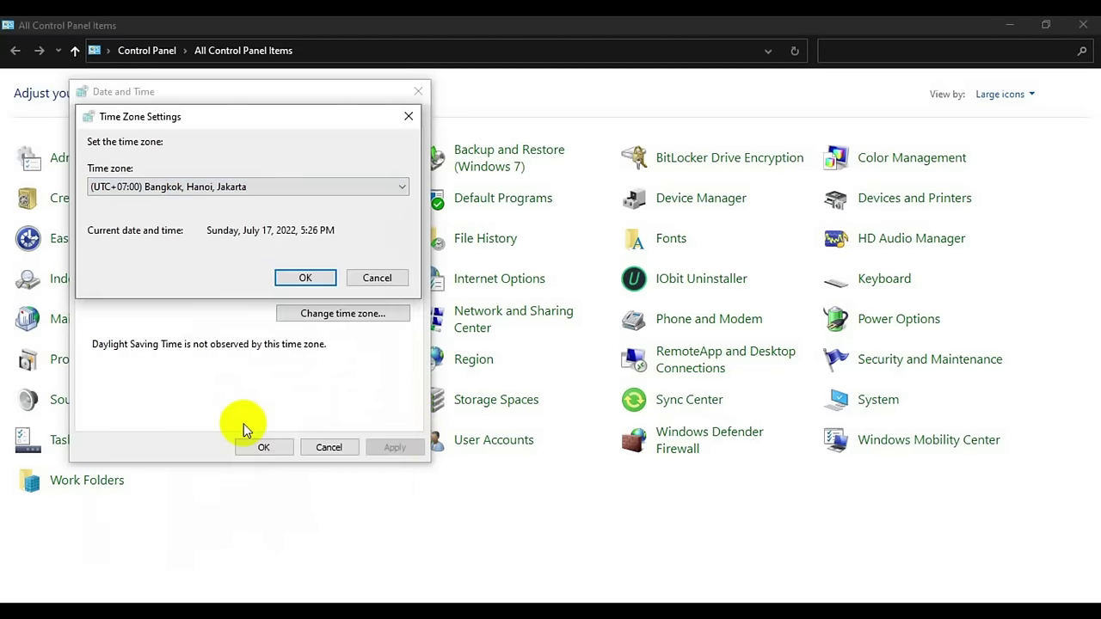
# Choose (UTC+07:00) Bangkok, Hanoi, Jakarta from the time zone list and confirm both the time zone and Date and Time settings
pyautogui.hotkey('alt', 'Down')
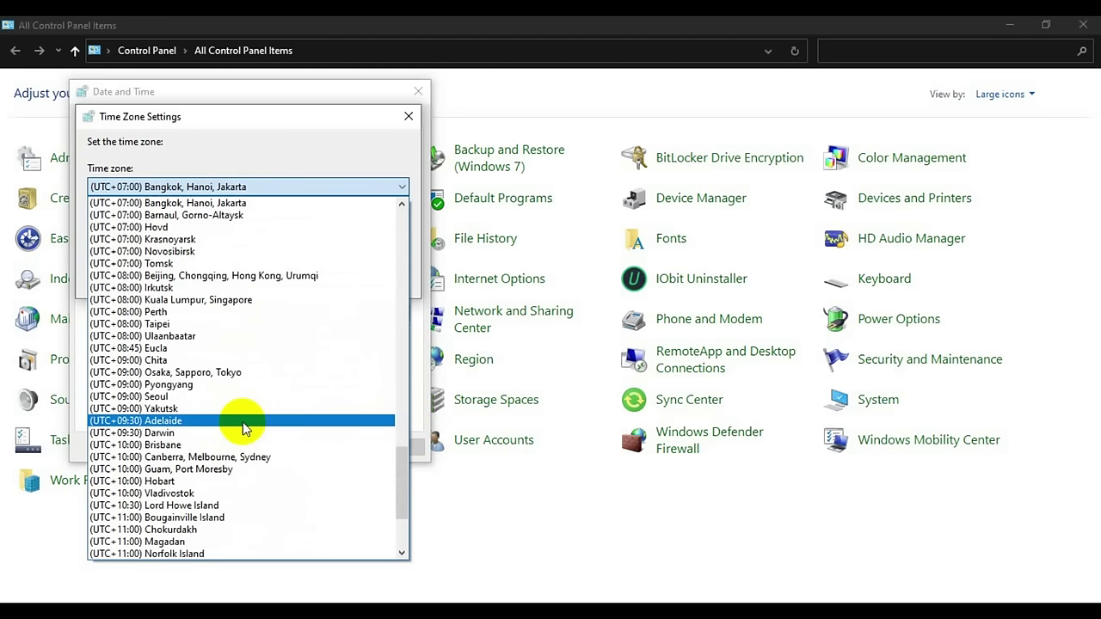
pyautogui.scroll(7, 244, 423)
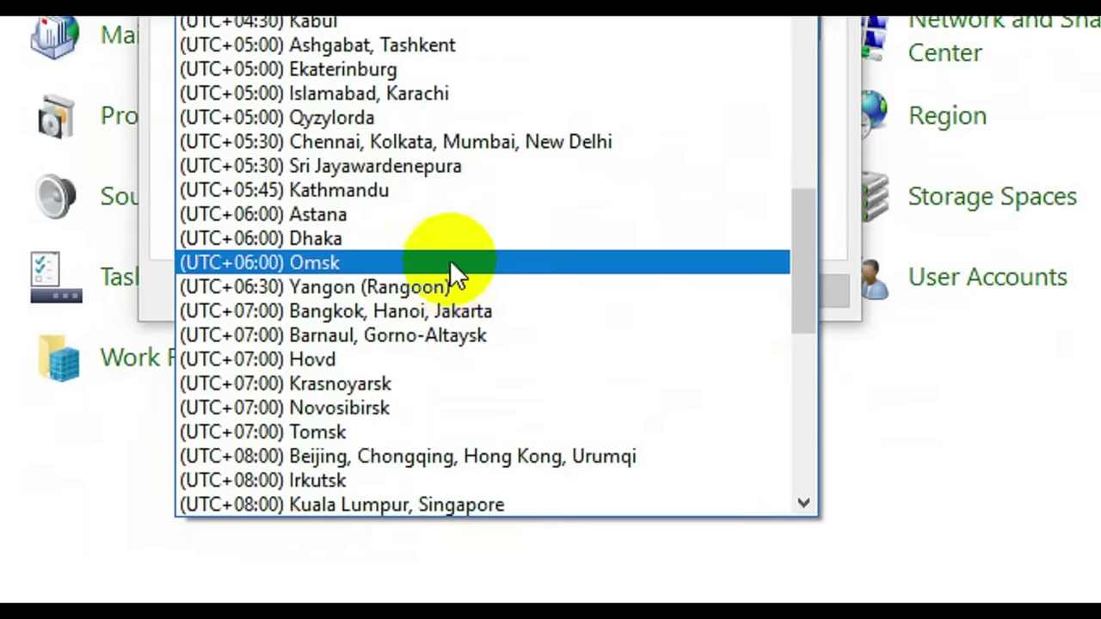
pyautogui.click(460, 312)
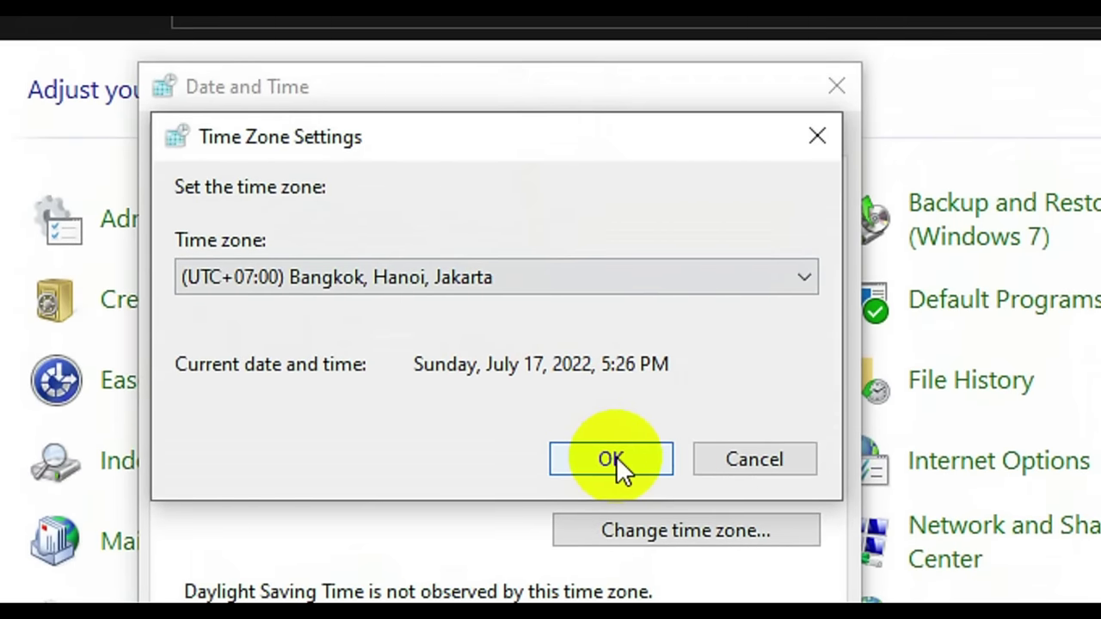
pyautogui.click(616, 456)
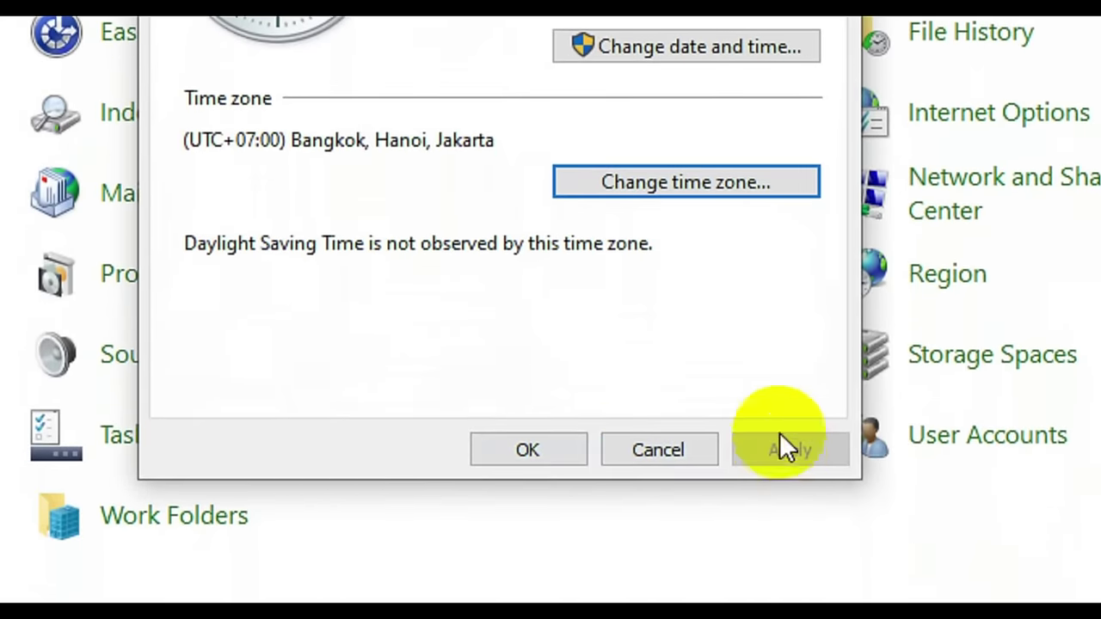
pyautogui.click(529, 452)
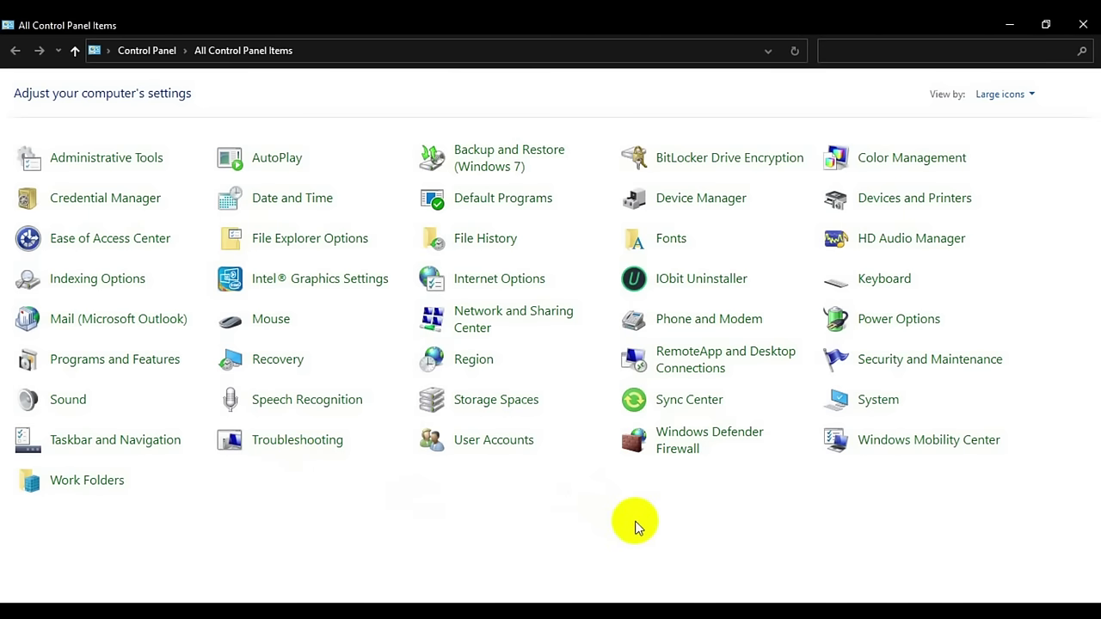
# Close Control Panel and refresh the desktop
pyautogui.click(1083, 27)
pyautogui.rightClick(620, 178)
pyautogui.click(664, 228)
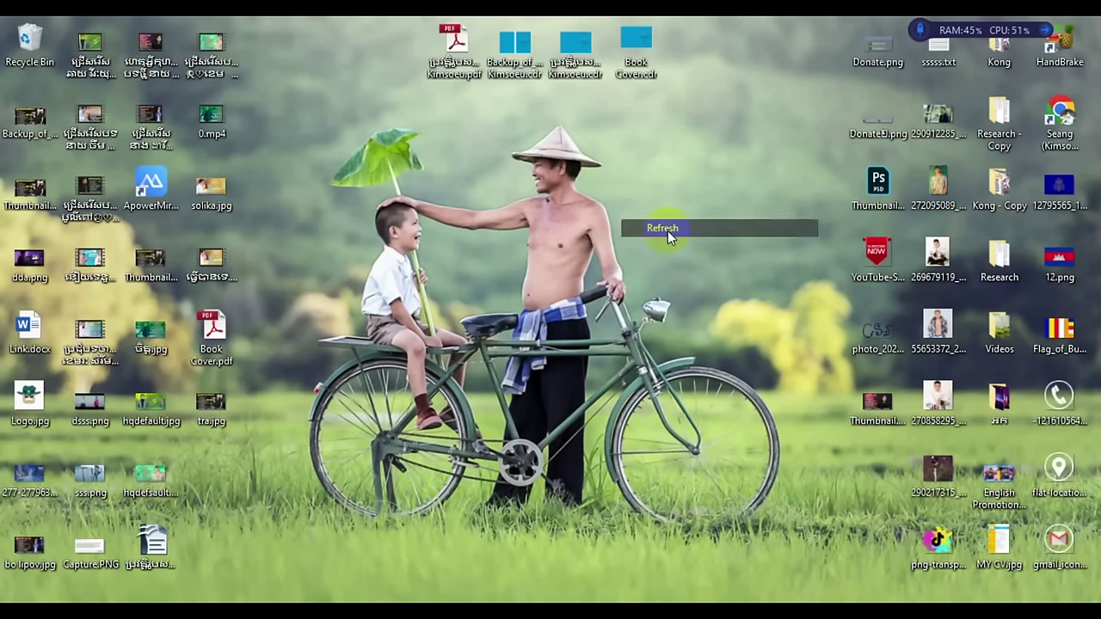
# Bring back the minimized Notepad window and delete all of its text
pyautogui.moveTo(531, 611)
pyautogui.click(530, 576)
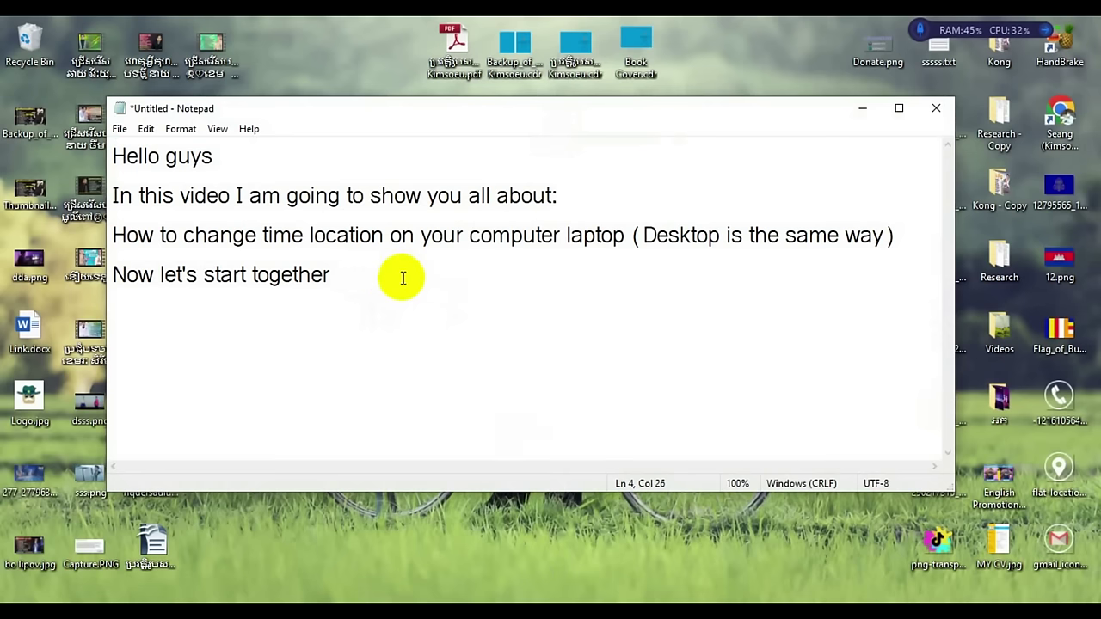
pyautogui.hotkey('ctrl', 'a')
pyautogui.press('BackSpace')
# Write "Thanks for your time" on the first line of the note and "See you next videos" on the second
pyautogui.write('Thanks ')
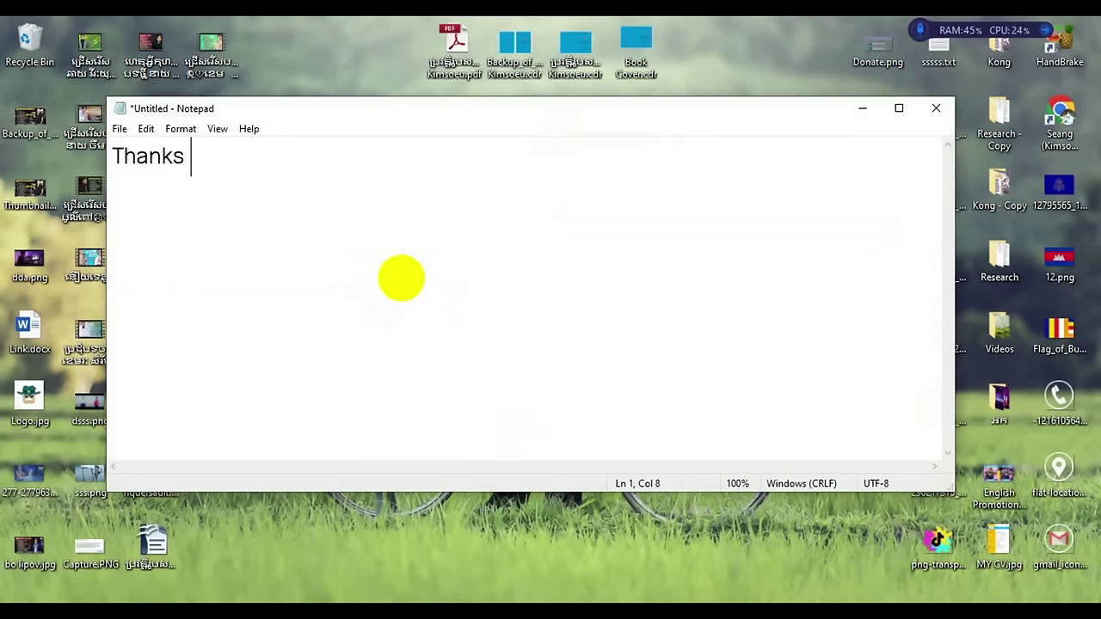
pyautogui.write('for our ti')
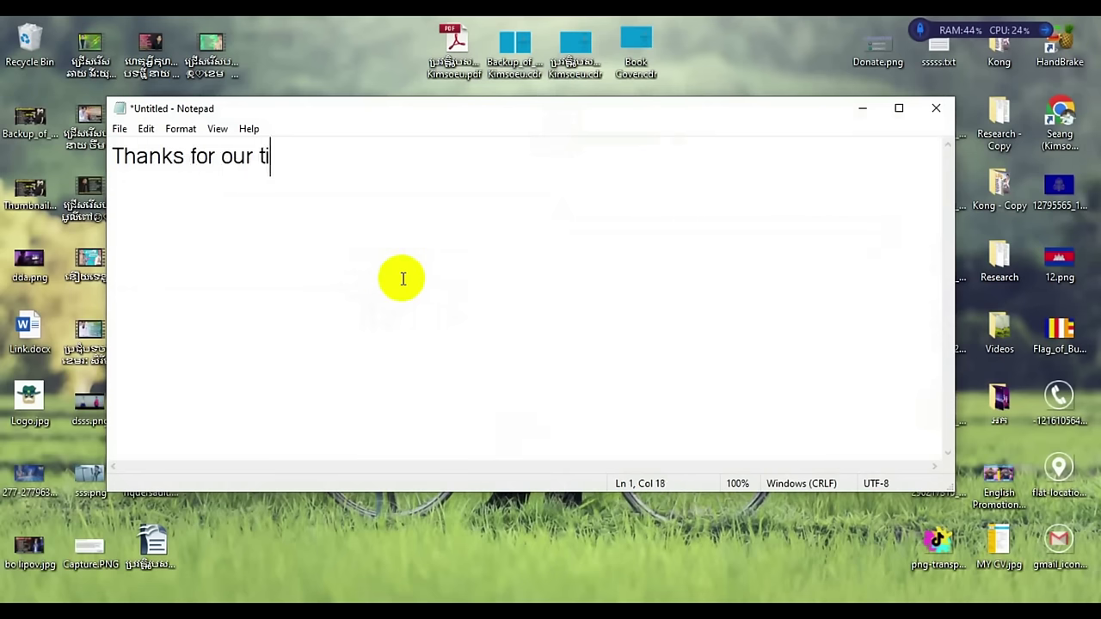
pyautogui.press('BackSpace')
pyautogui.press('BackSpace')
pyautogui.press('BackSpace')
pyautogui.press('BackSpace')
pyautogui.press('BackSpace')
pyautogui.press('BackSpace')
pyautogui.write('you')
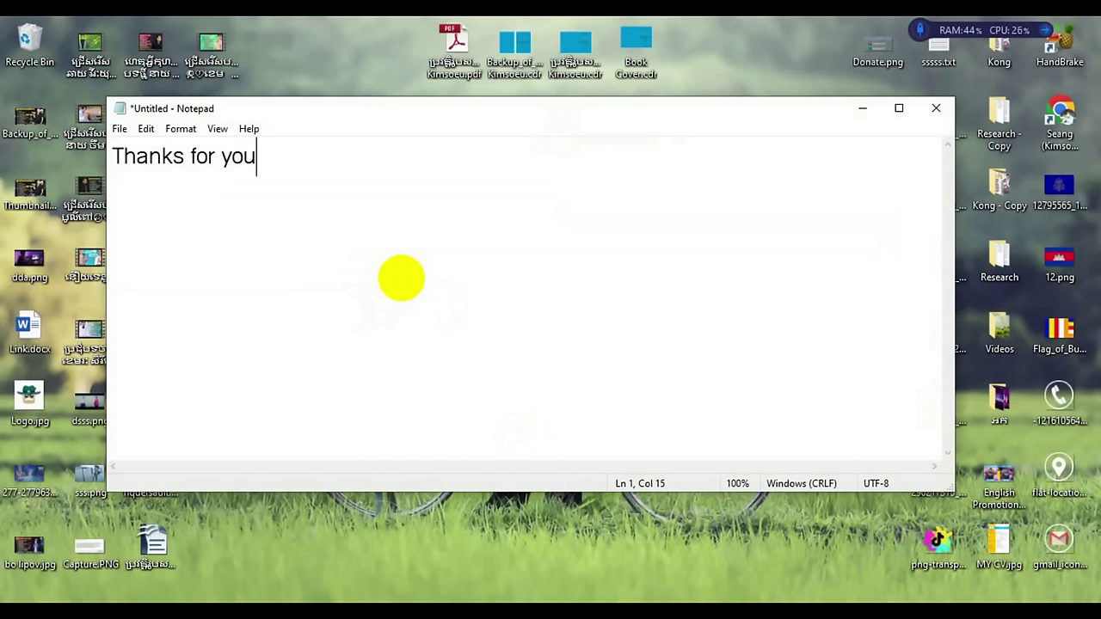
pyautogui.write('r time ')
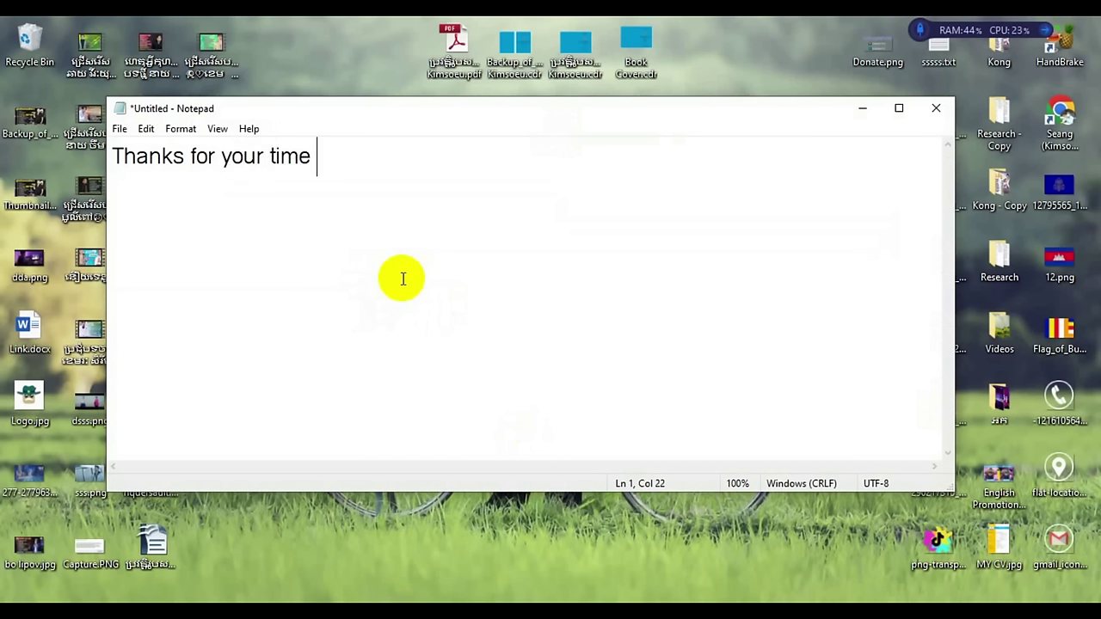
pyautogui.write('See you ne')
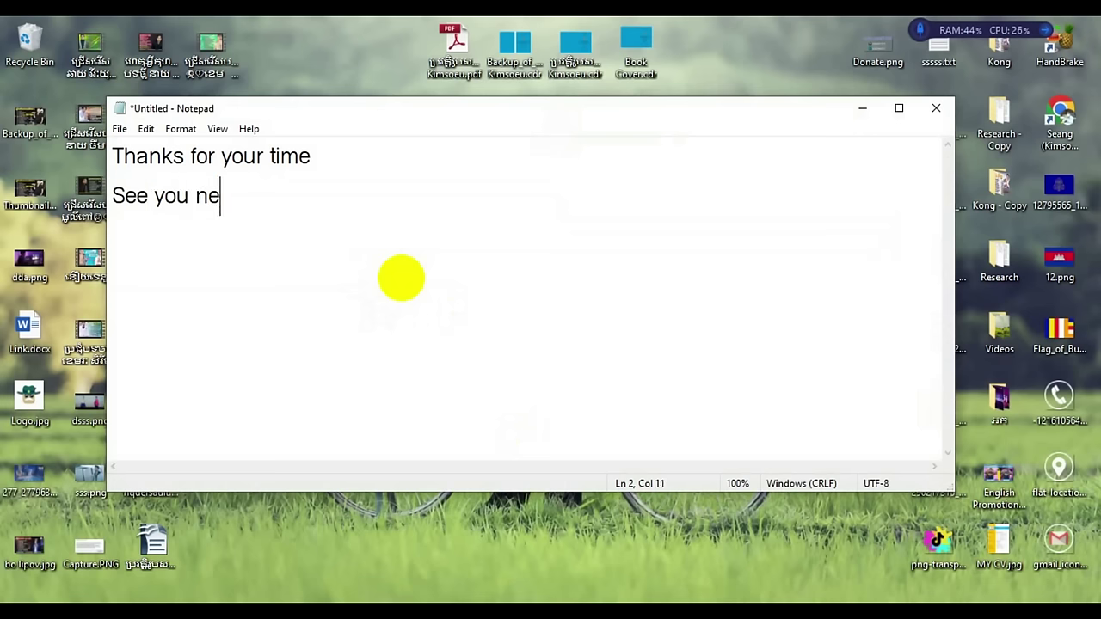
pyautogui.write('xt videos')
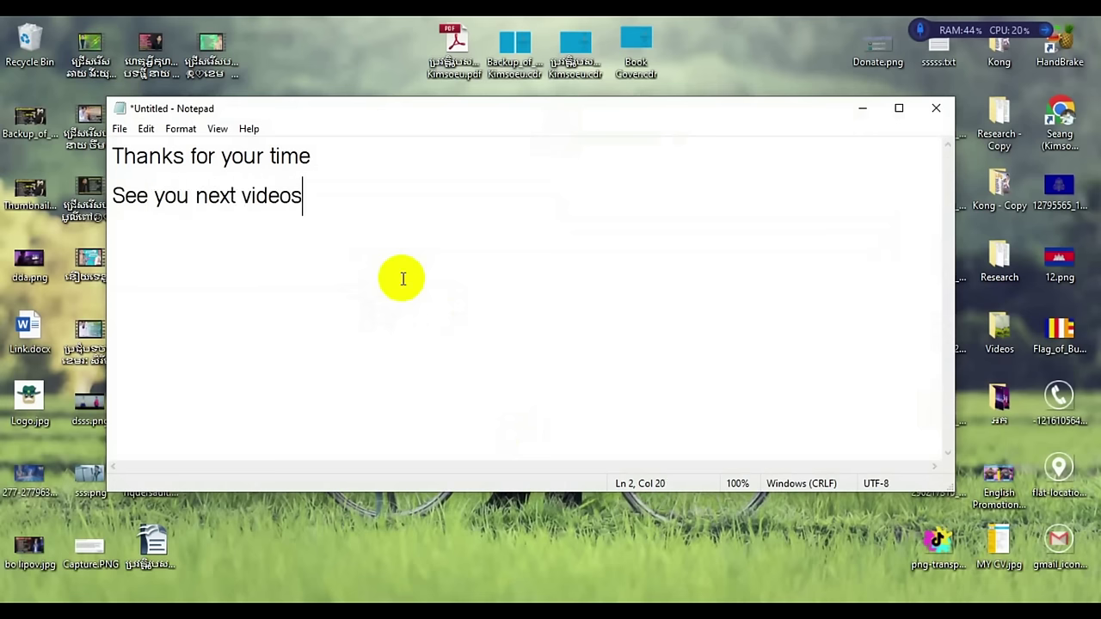
# Close Notepad without saving the note and refresh the desktop
pyautogui.click(935, 110)
pyautogui.click(563, 318)
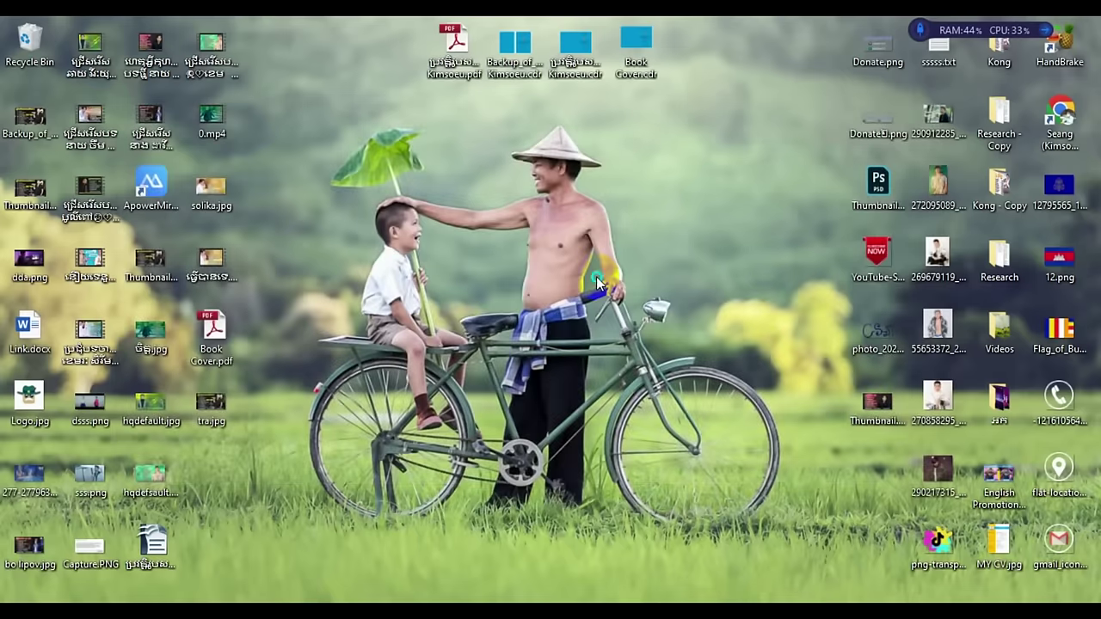
pyautogui.rightClick(599, 282)
pyautogui.click(630, 325)
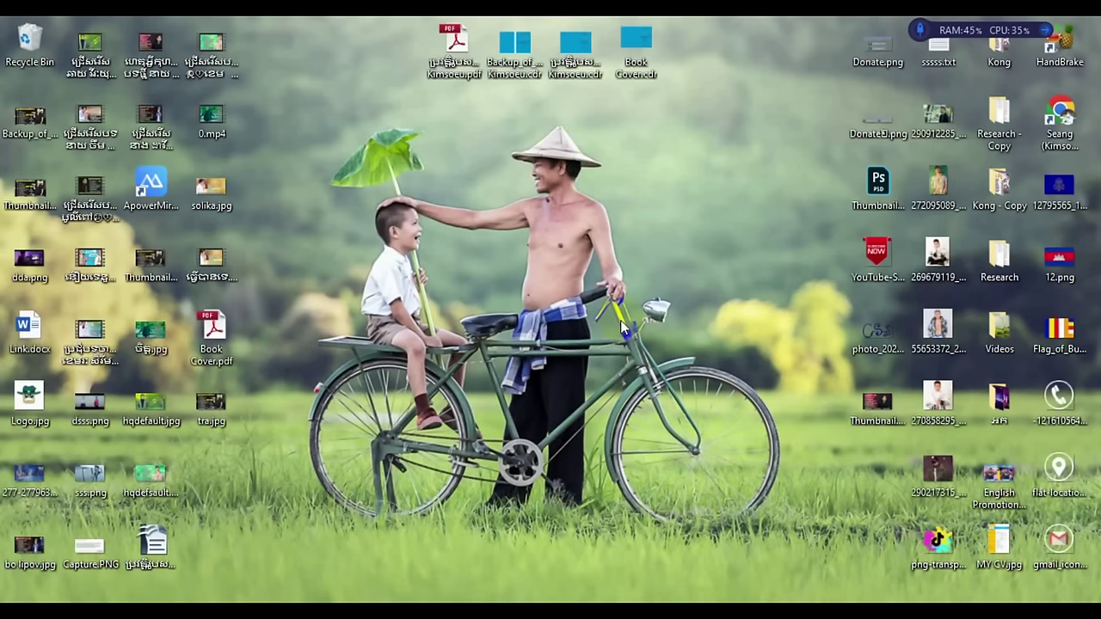